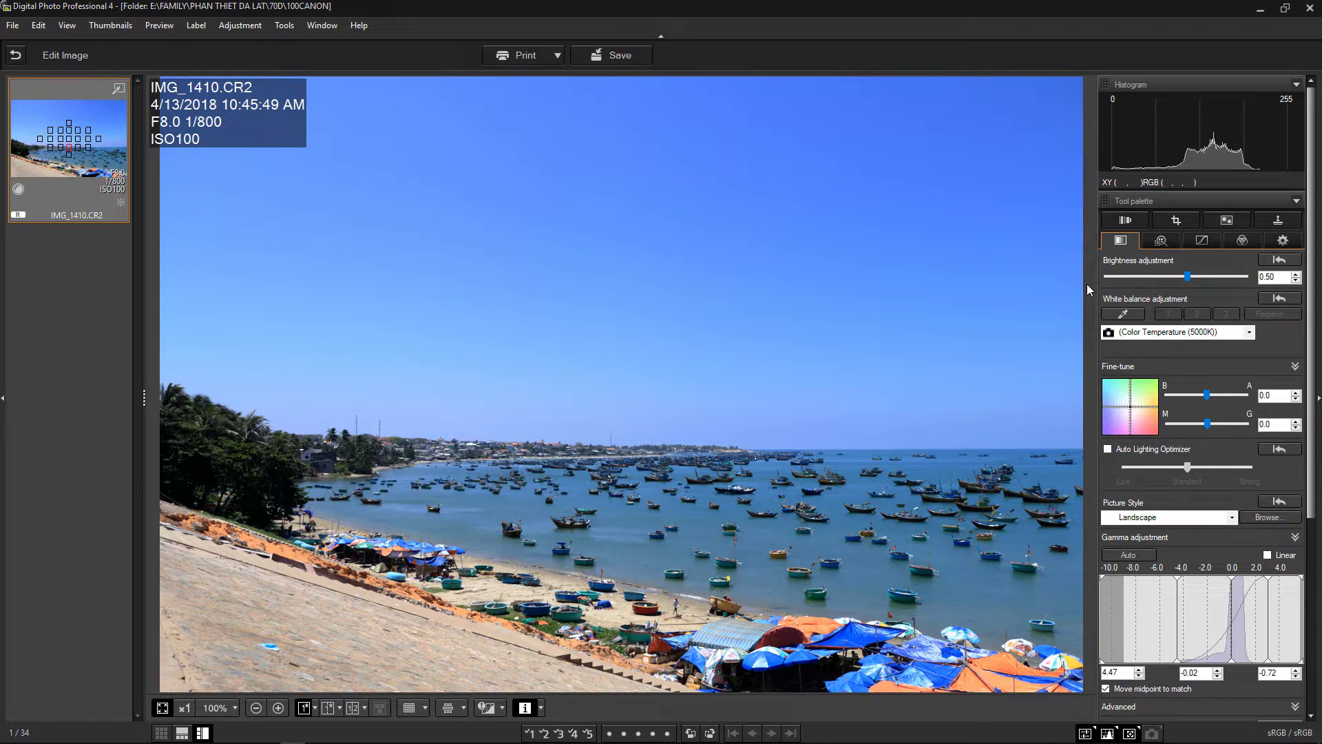
- Open the image detail adjustments and inspect the moored boats in the preview sub-window at 1:2 magnification
{"action": "left_click", "coordinate": [1152, 243]}
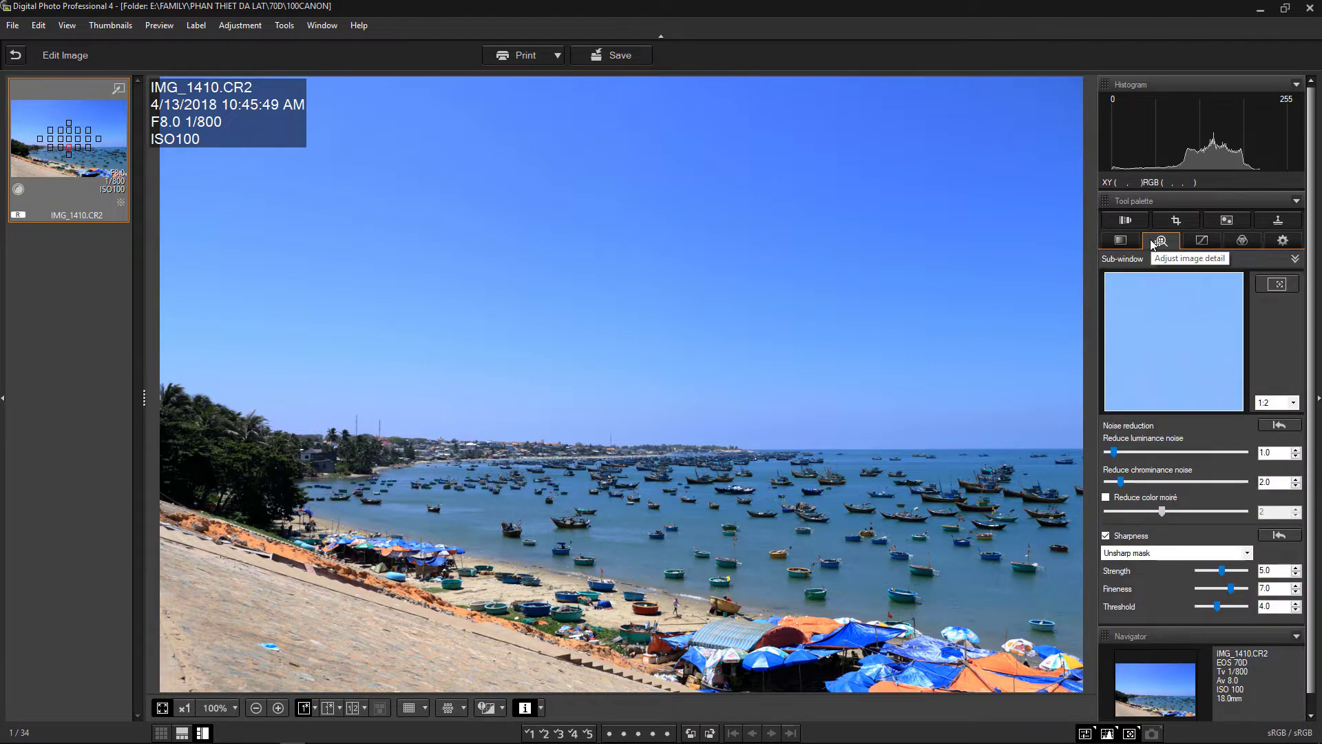
{"action": "scroll", "coordinate": [1152, 242], "scroll_direction": "down", "scroll_amount": 1}
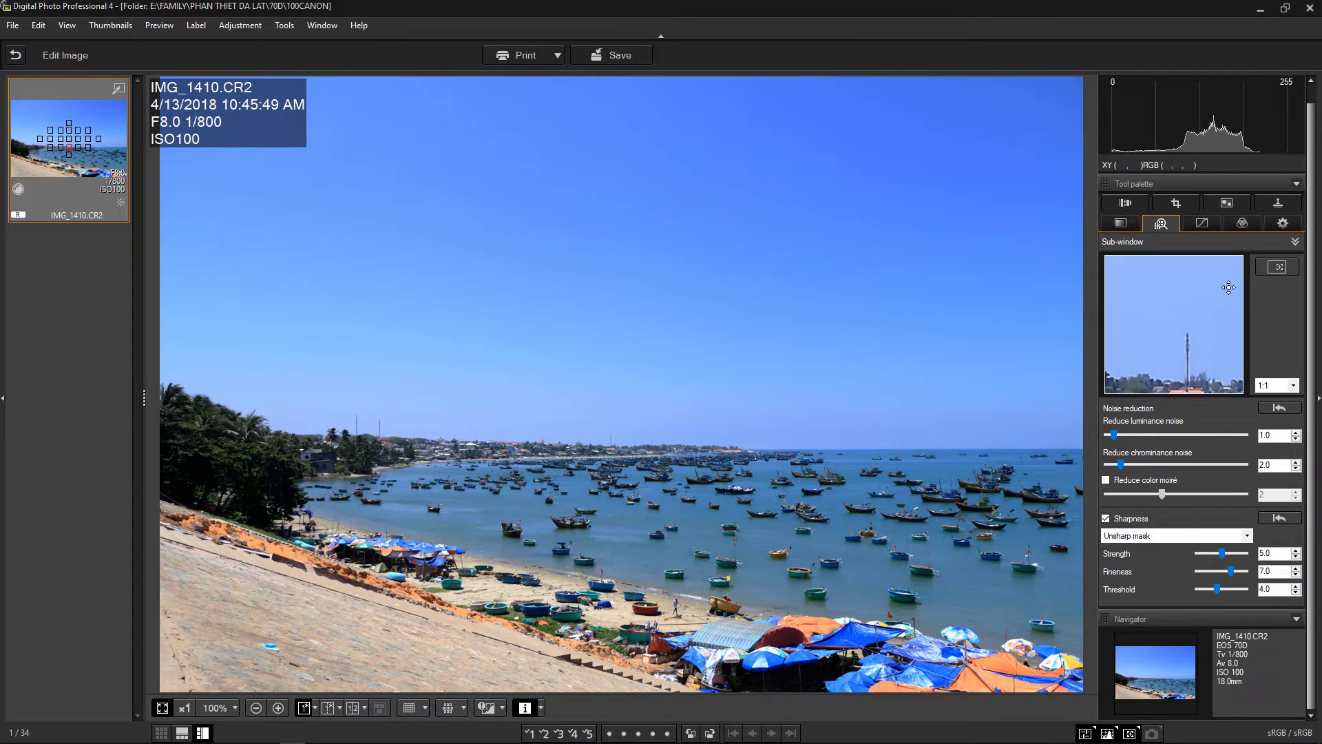
{"action": "left_click_drag", "start_coordinate": [1194, 345], "coordinate": [1193, 249]}
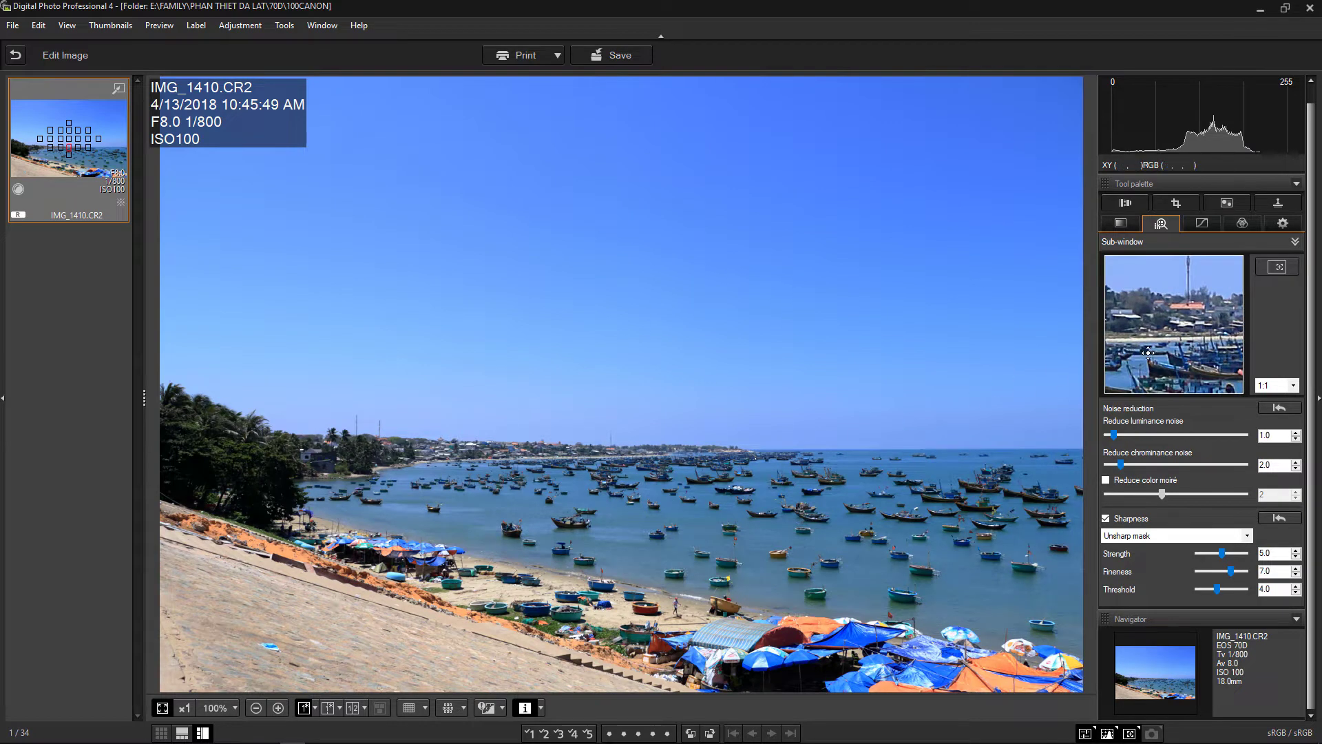
{"action": "left_click_drag", "start_coordinate": [1136, 352], "coordinate": [1151, 306]}
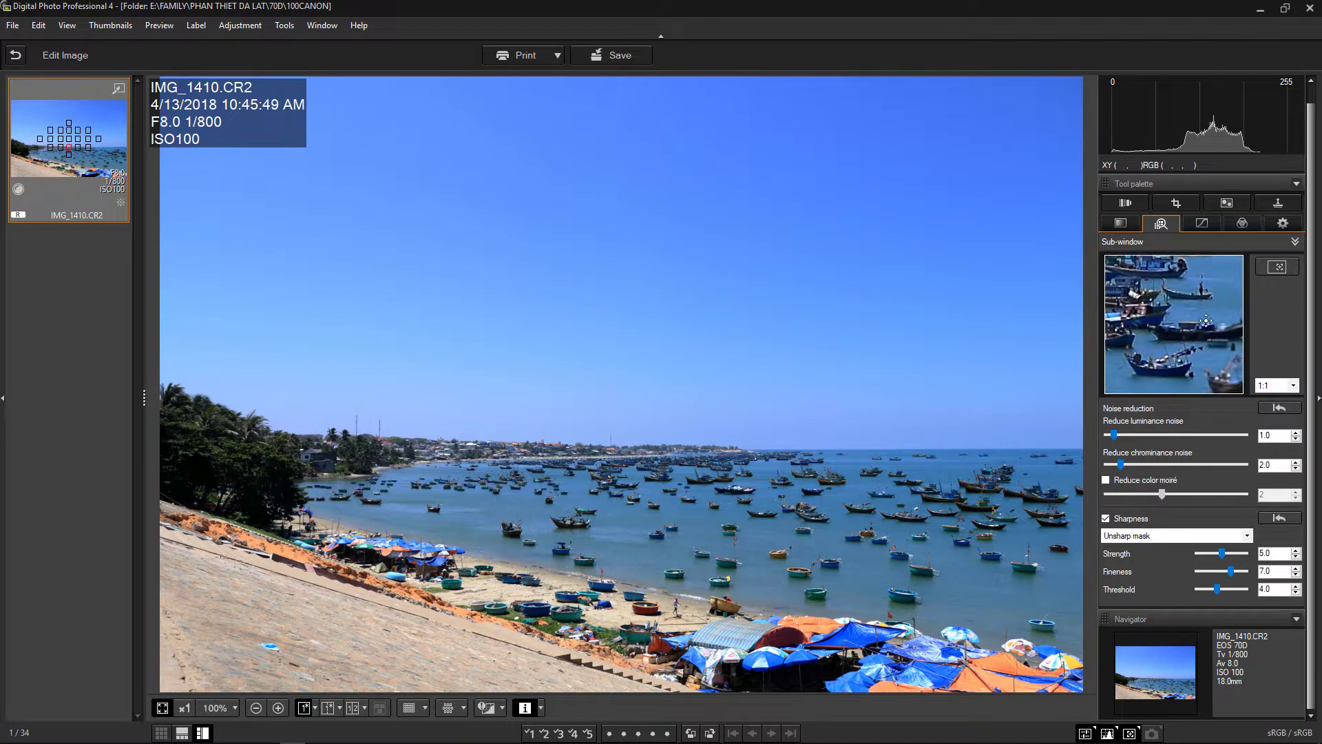
{"action": "left_click", "coordinate": [1292, 386]}
{"action": "left_click", "coordinate": [1263, 406]}
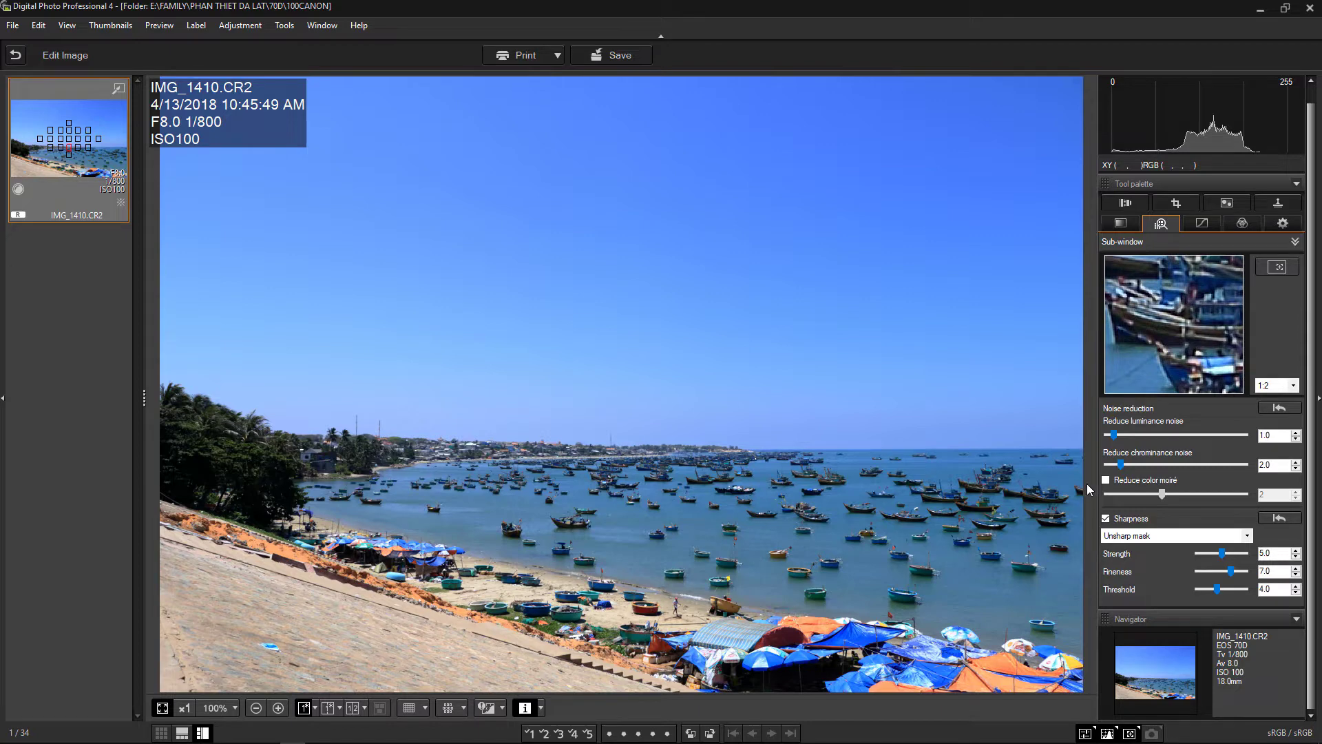
- Try luminance noise reduction at 7, 0, 4 and 12 on the photo at 100%, and reset the noise reduction to its defaults
{"action": "left_click", "coordinate": [1116, 438]}
{"action": "left_click_drag", "start_coordinate": [1115, 436], "coordinate": [1158, 434]}
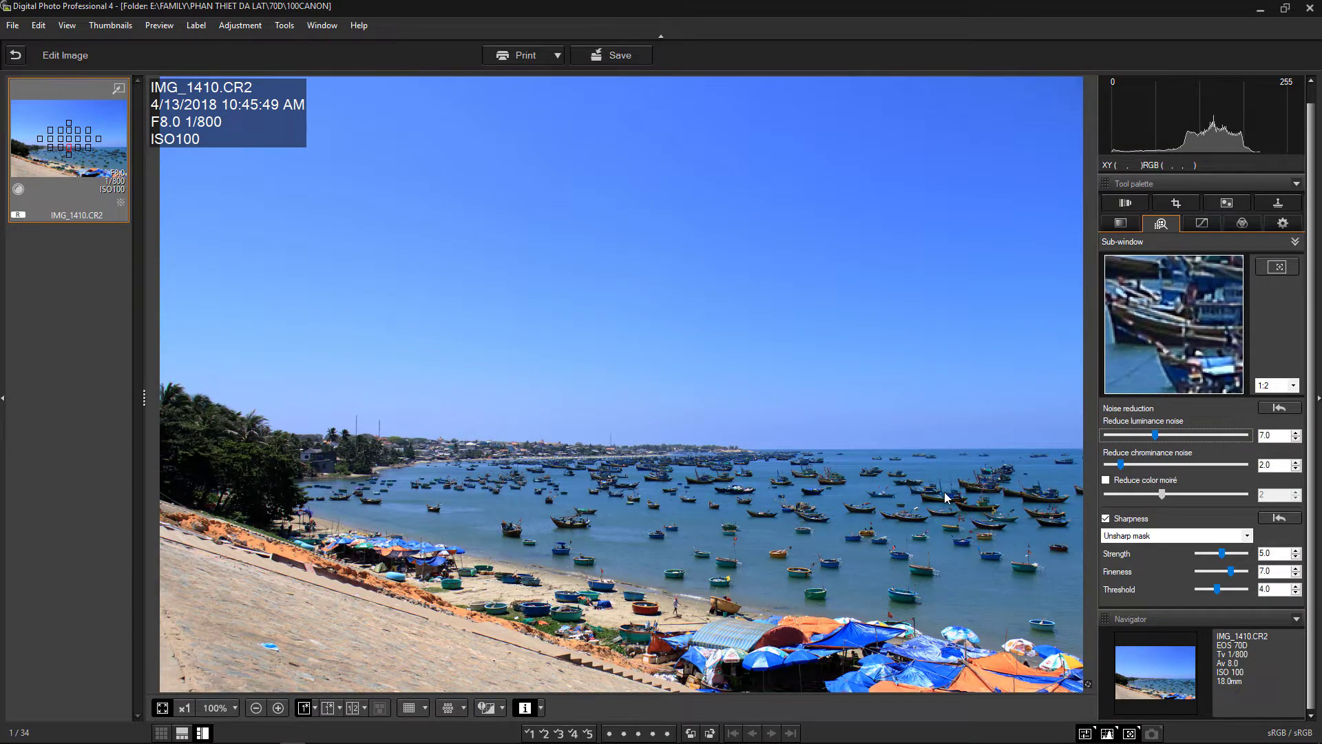
{"action": "left_click", "coordinate": [902, 494]}
{"action": "left_click_drag", "start_coordinate": [1155, 435], "coordinate": [1108, 436]}
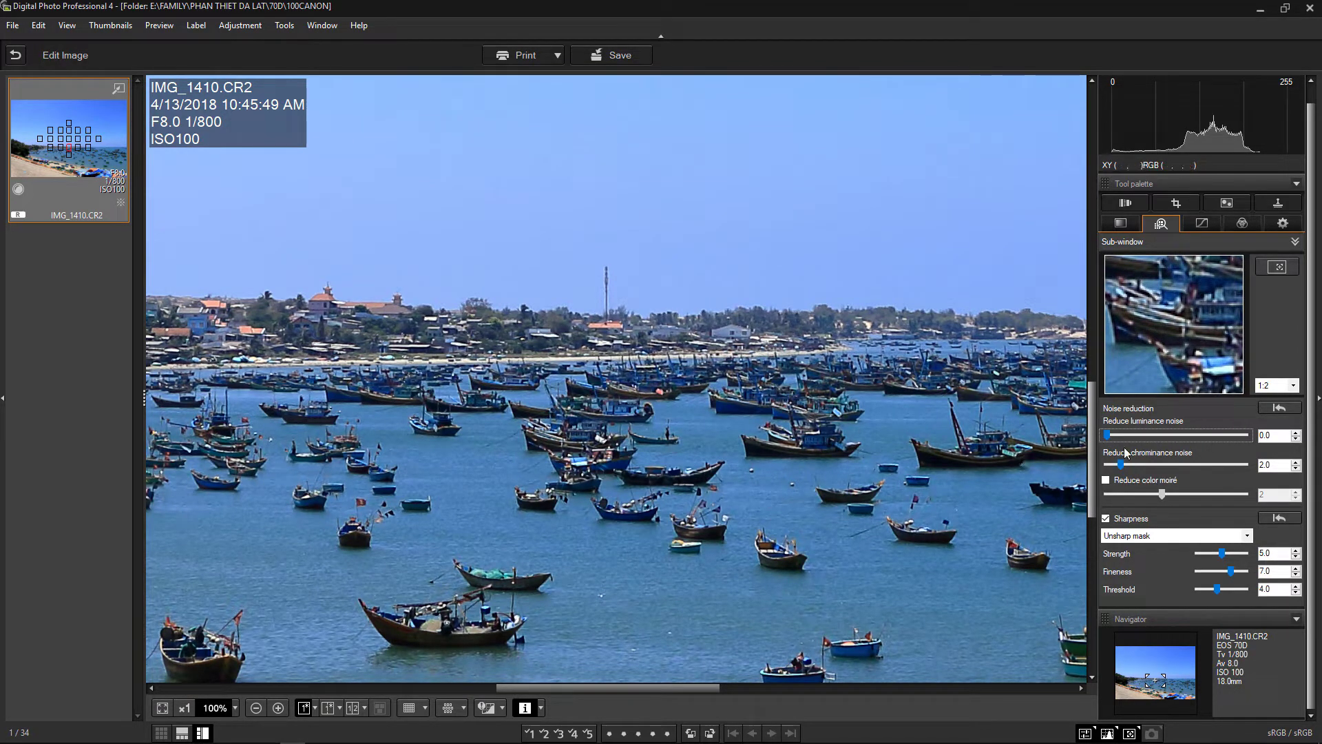
{"action": "left_click_drag", "start_coordinate": [1114, 438], "coordinate": [1137, 436]}
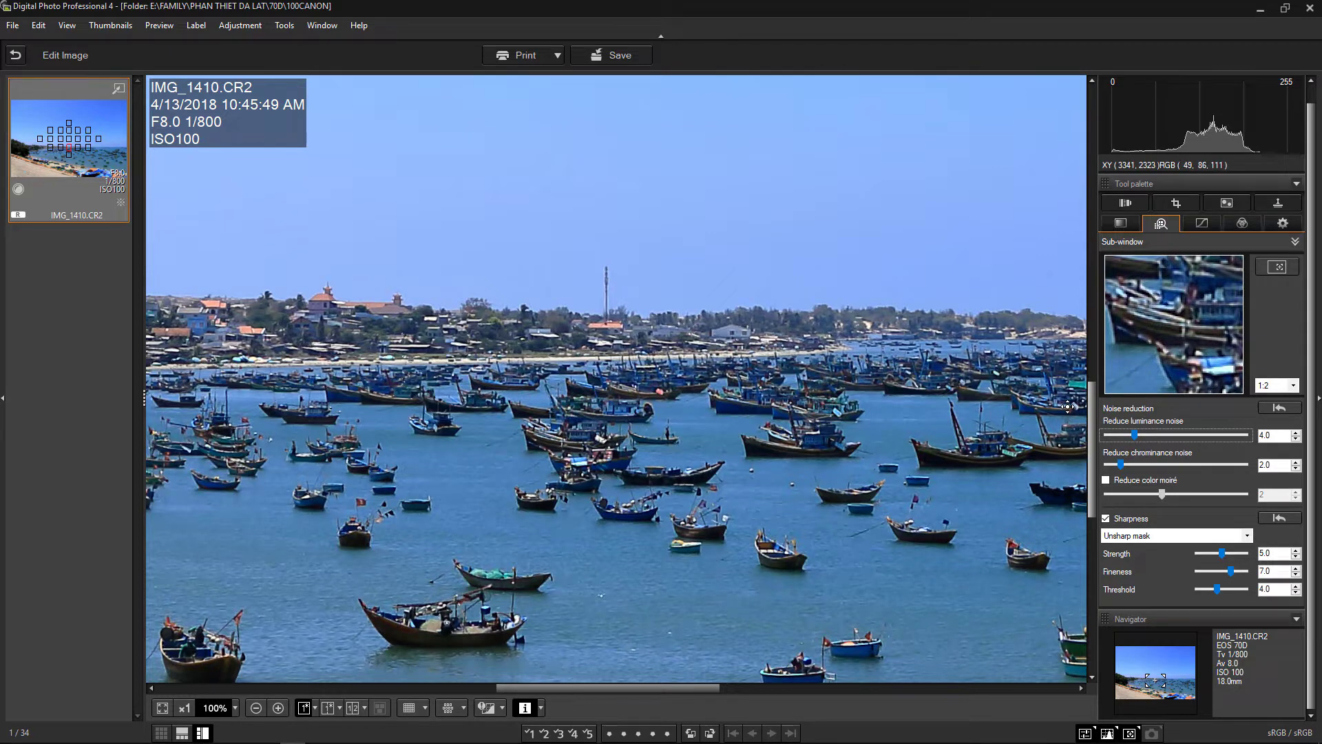
{"action": "left_click", "coordinate": [1128, 436]}
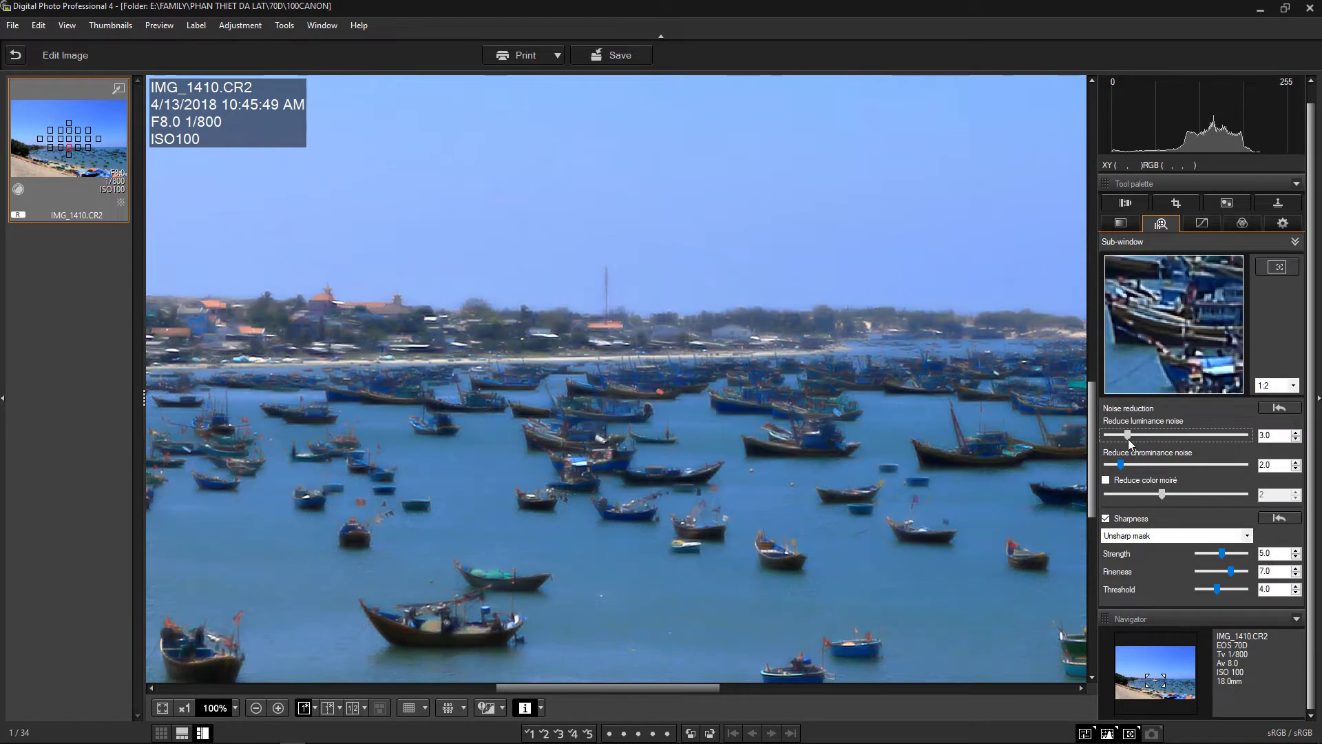
{"action": "left_click_drag", "start_coordinate": [1128, 440], "coordinate": [1190, 438]}
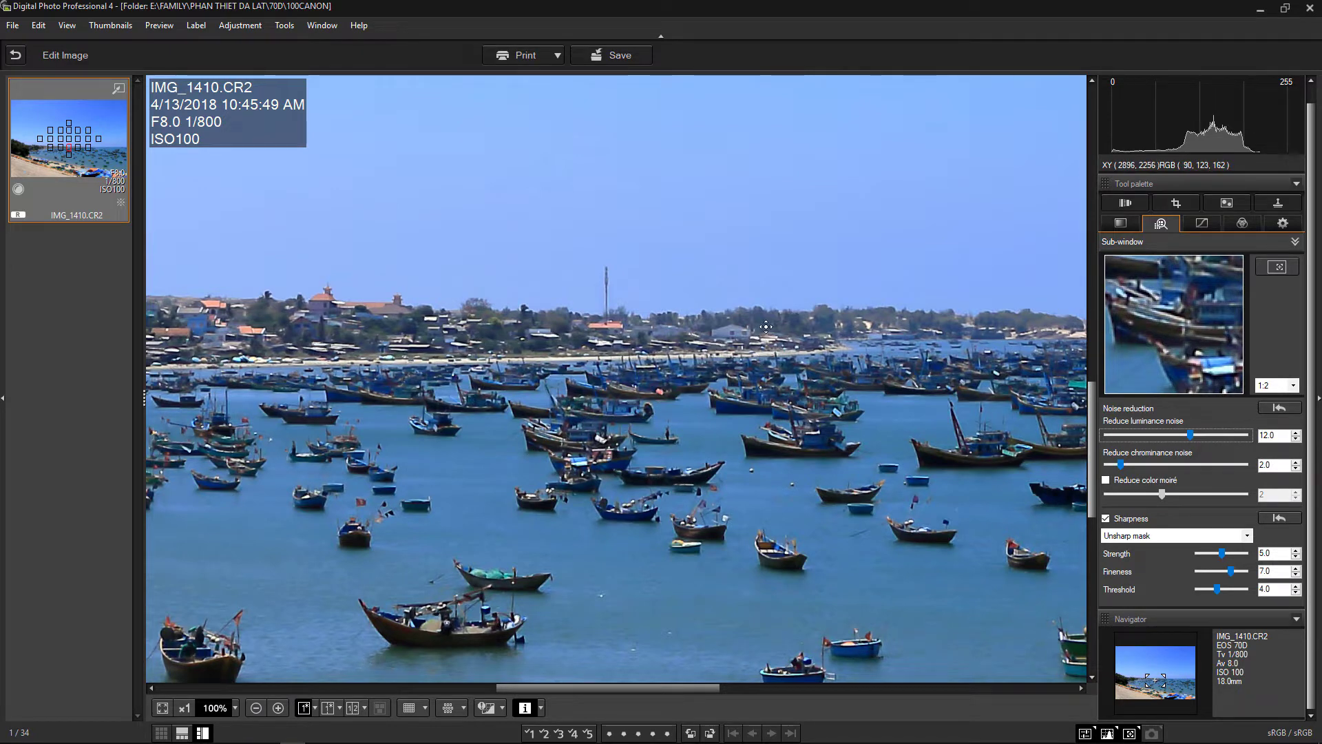
{"action": "left_click", "coordinate": [1279, 408]}
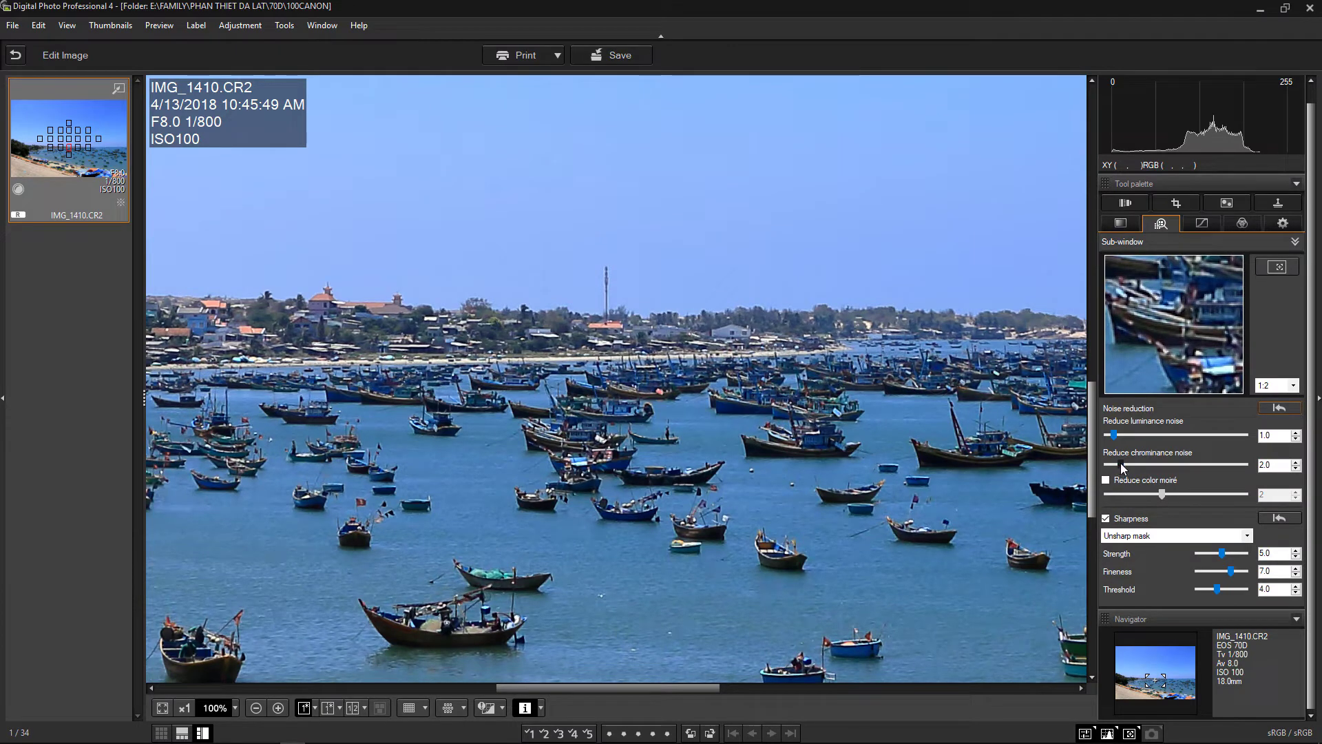
- Try chrominance noise reduction at 3.0 and at a much stronger amount, and return it to 2.0
{"action": "left_click_drag", "start_coordinate": [1122, 467], "coordinate": [1129, 469]}
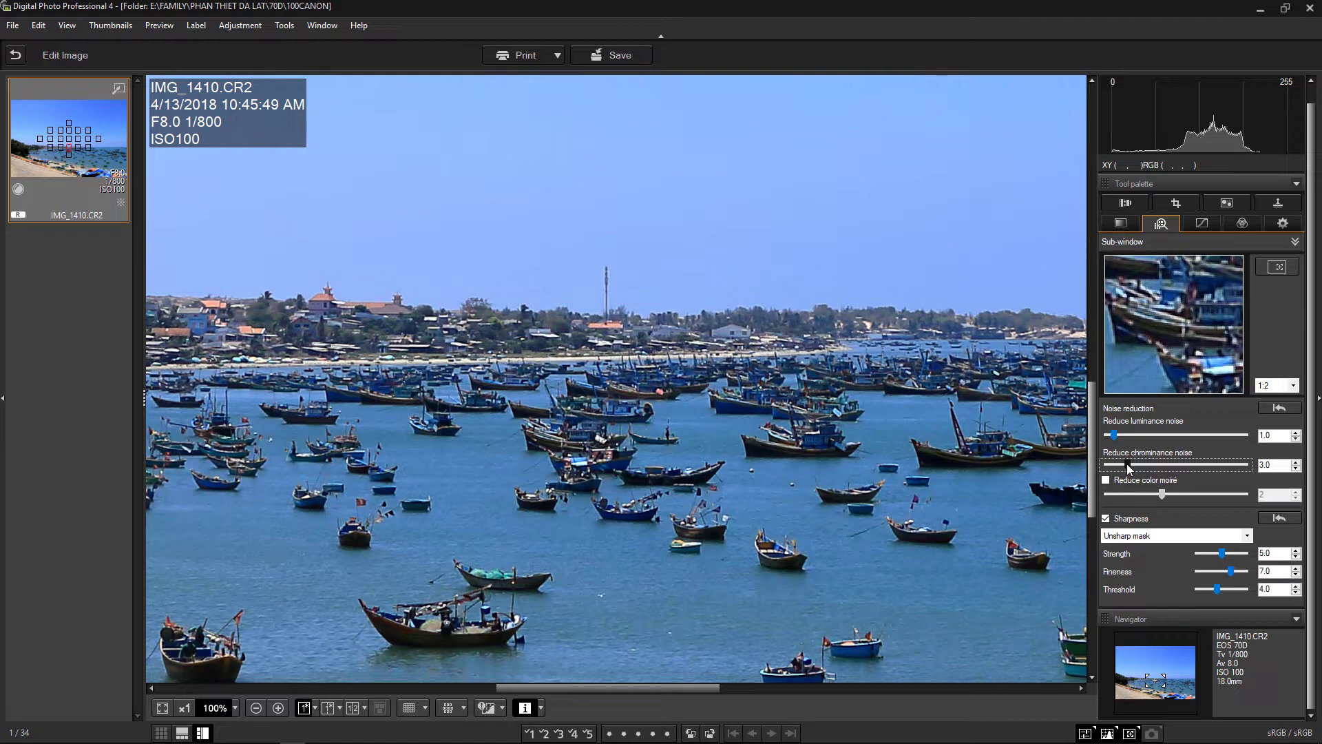
{"action": "left_click_drag", "start_coordinate": [1129, 467], "coordinate": [1184, 466]}
{"action": "left_click_drag", "start_coordinate": [1181, 462], "coordinate": [1121, 465]}
- Enable color moiré reduction at level 2 and compare the photo with Sharpness off and on, leaving Sharpness on
{"action": "left_click", "coordinate": [1106, 480]}
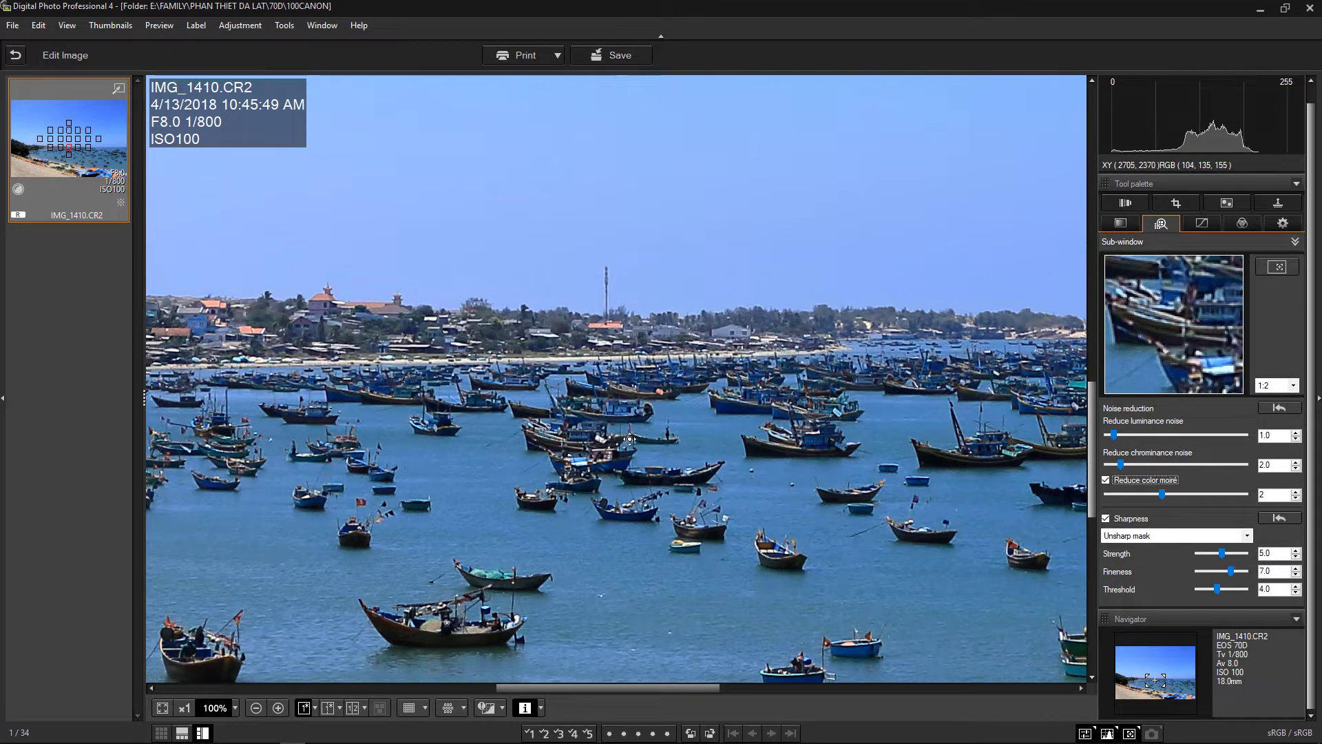
{"action": "left_click", "coordinate": [1118, 521]}
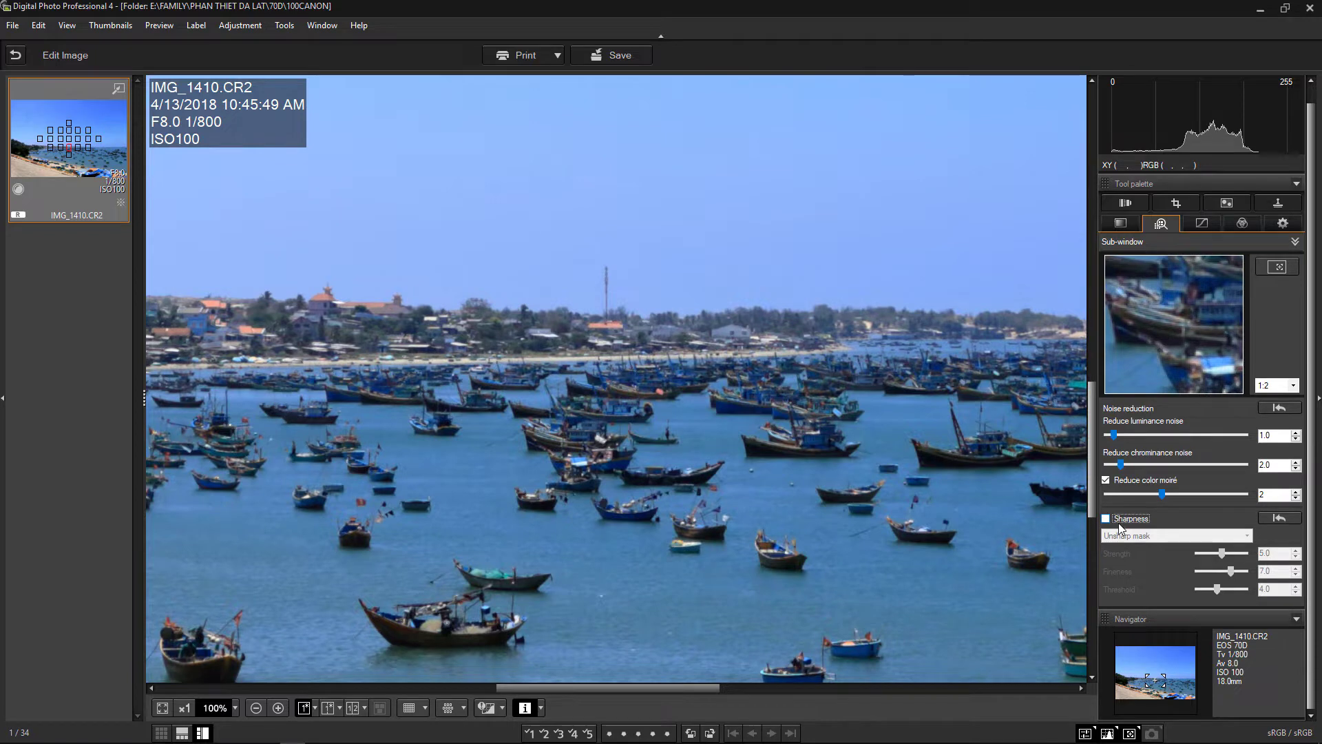
{"action": "left_click", "coordinate": [1118, 523]}
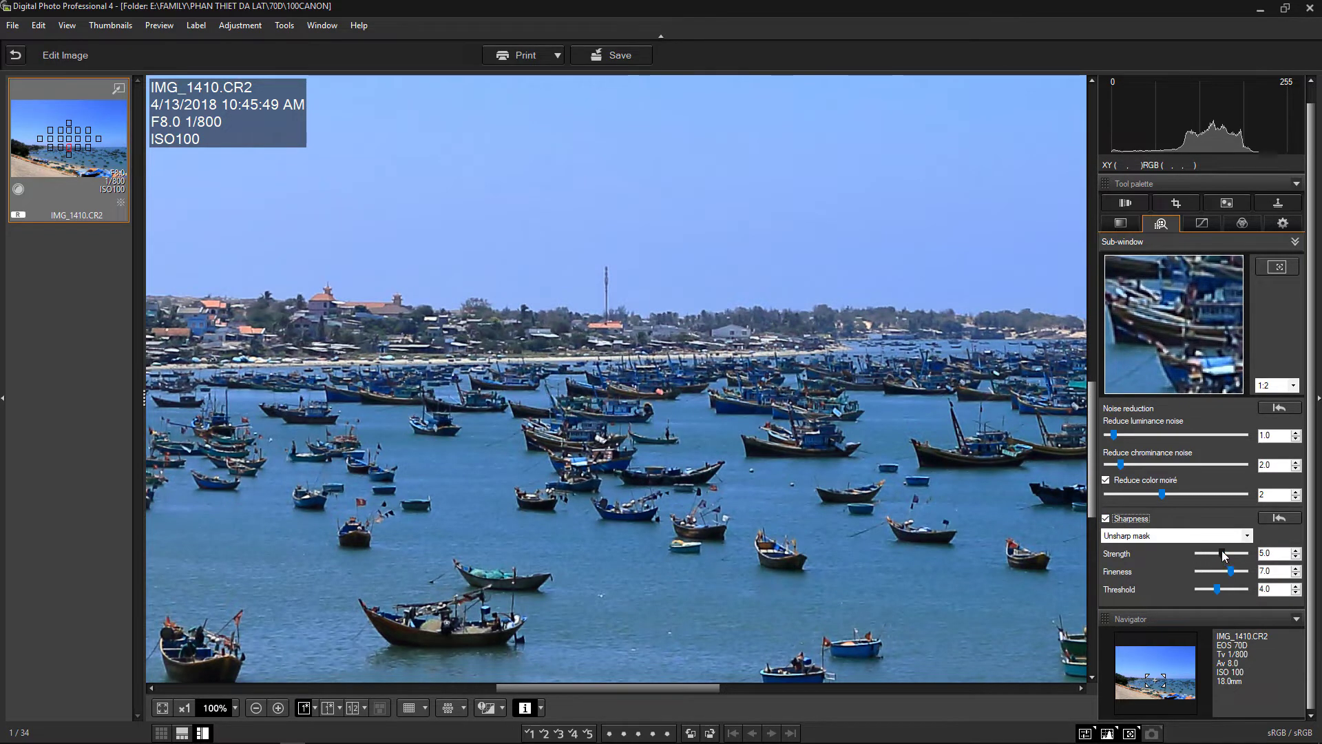
- Review the Unsharp mask sharpness settings among the basic adjustments and return to the image detail adjustments
{"action": "left_click", "coordinate": [1121, 223]}
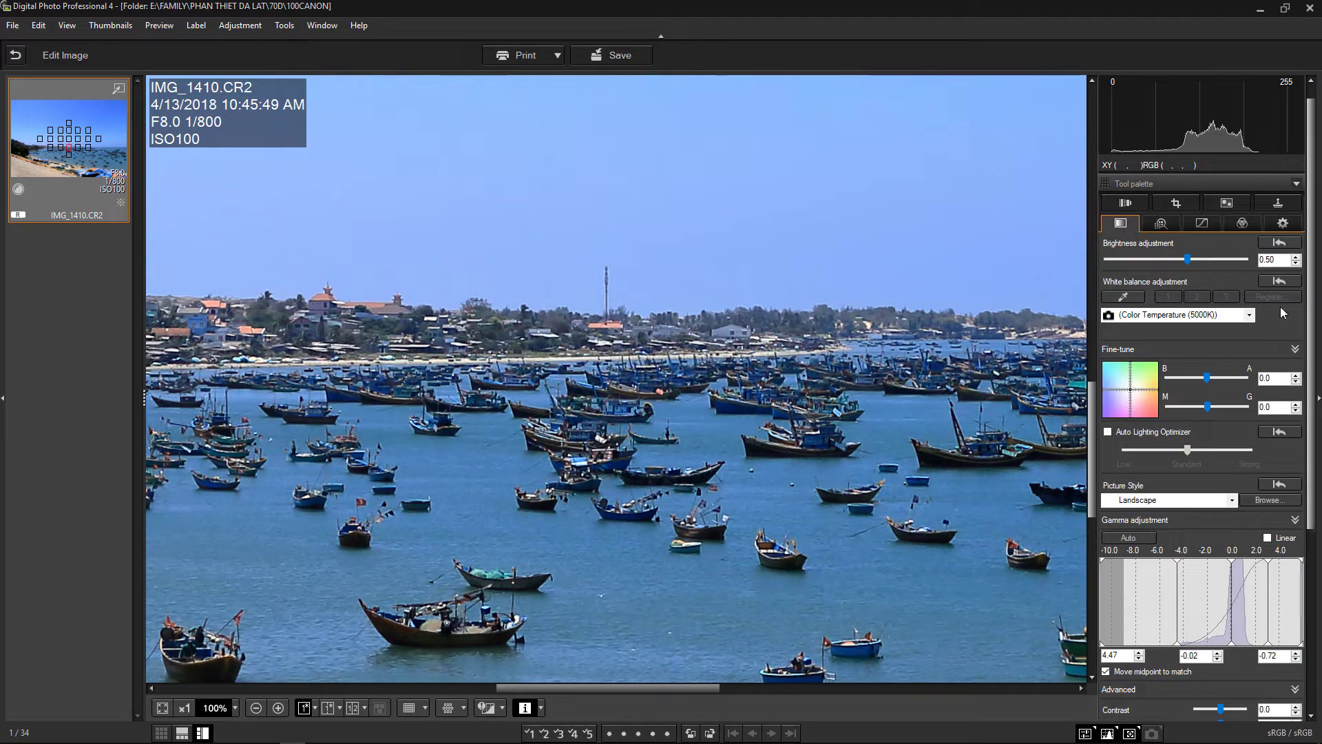
{"action": "left_click_drag", "start_coordinate": [1310, 314], "coordinate": [1310, 493]}
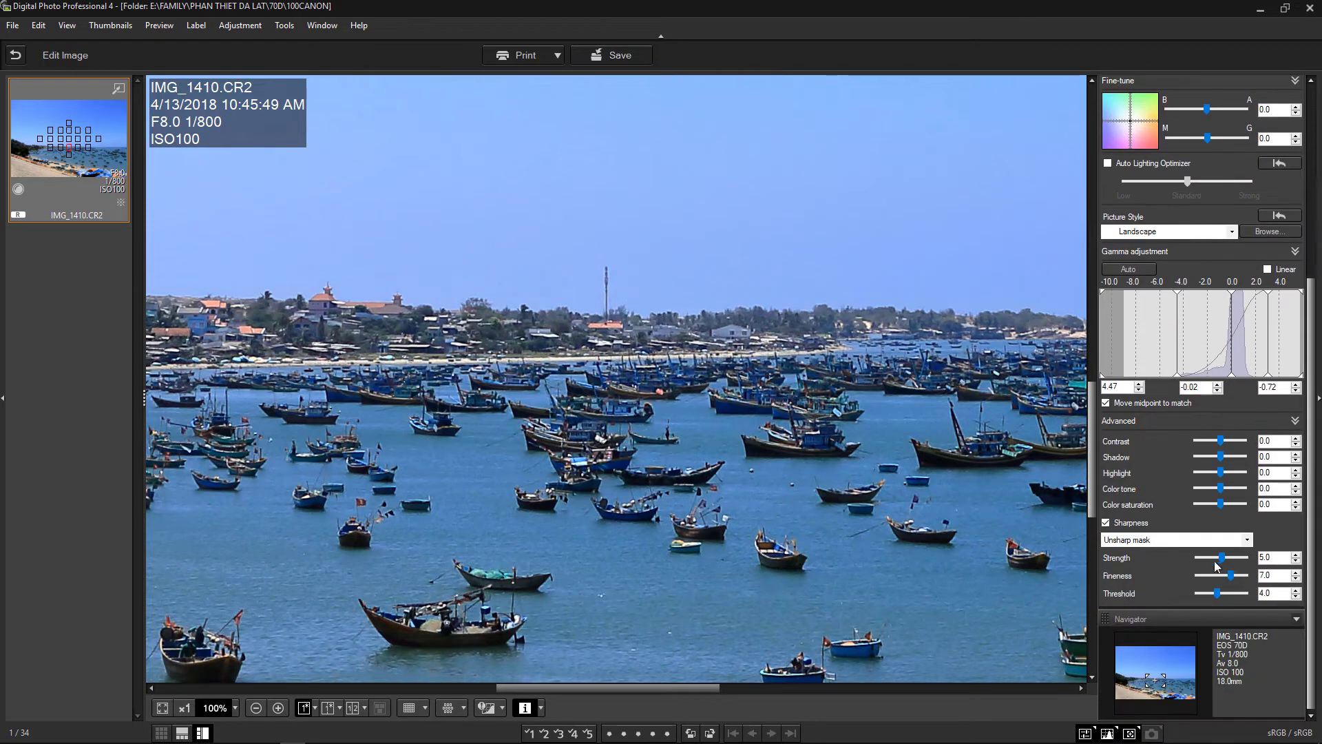
{"action": "scroll", "coordinate": [1168, 227], "scroll_direction": "up", "scroll_amount": 5}
{"action": "left_click", "coordinate": [1161, 222]}
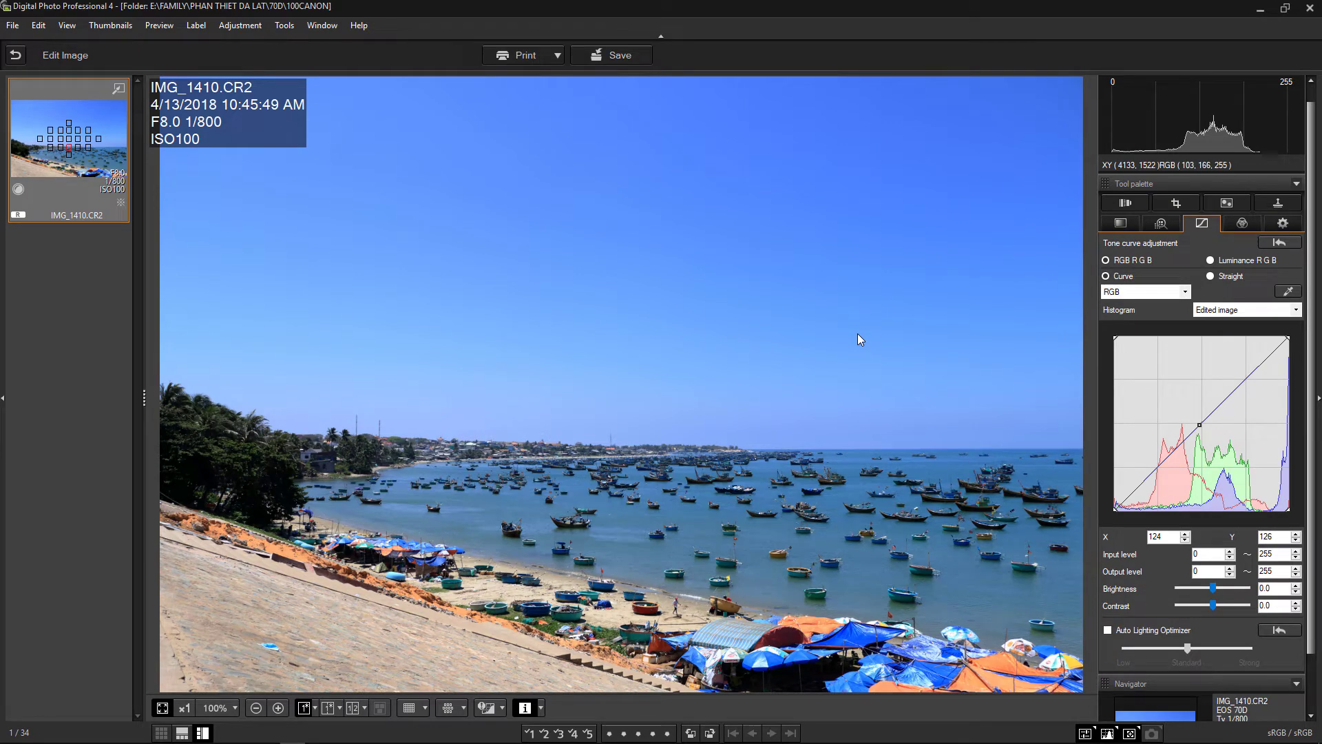
- Try raising the midpoint of the RGB tone curve to about X 128, Y 135, and reset the tone curve
{"action": "left_click_drag", "start_coordinate": [1198, 425], "coordinate": [1201, 419]}
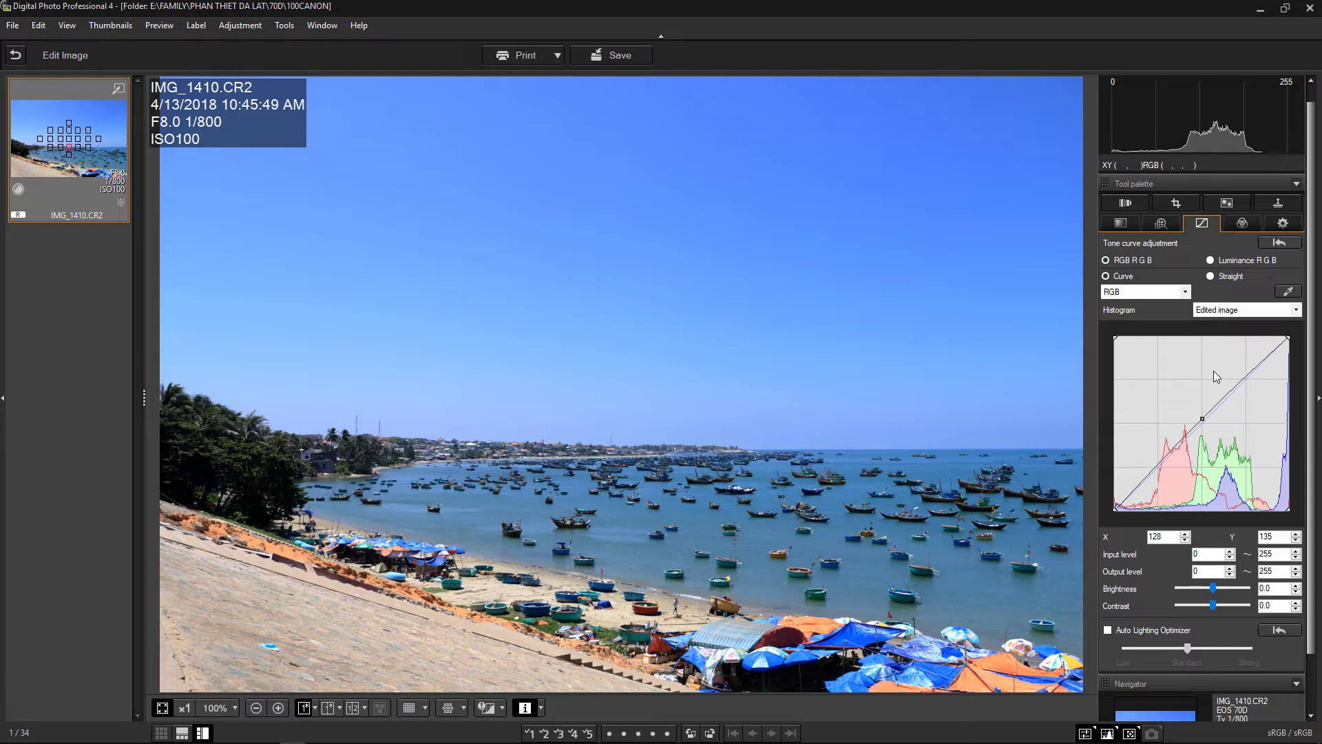
{"action": "left_click", "coordinate": [1279, 242]}
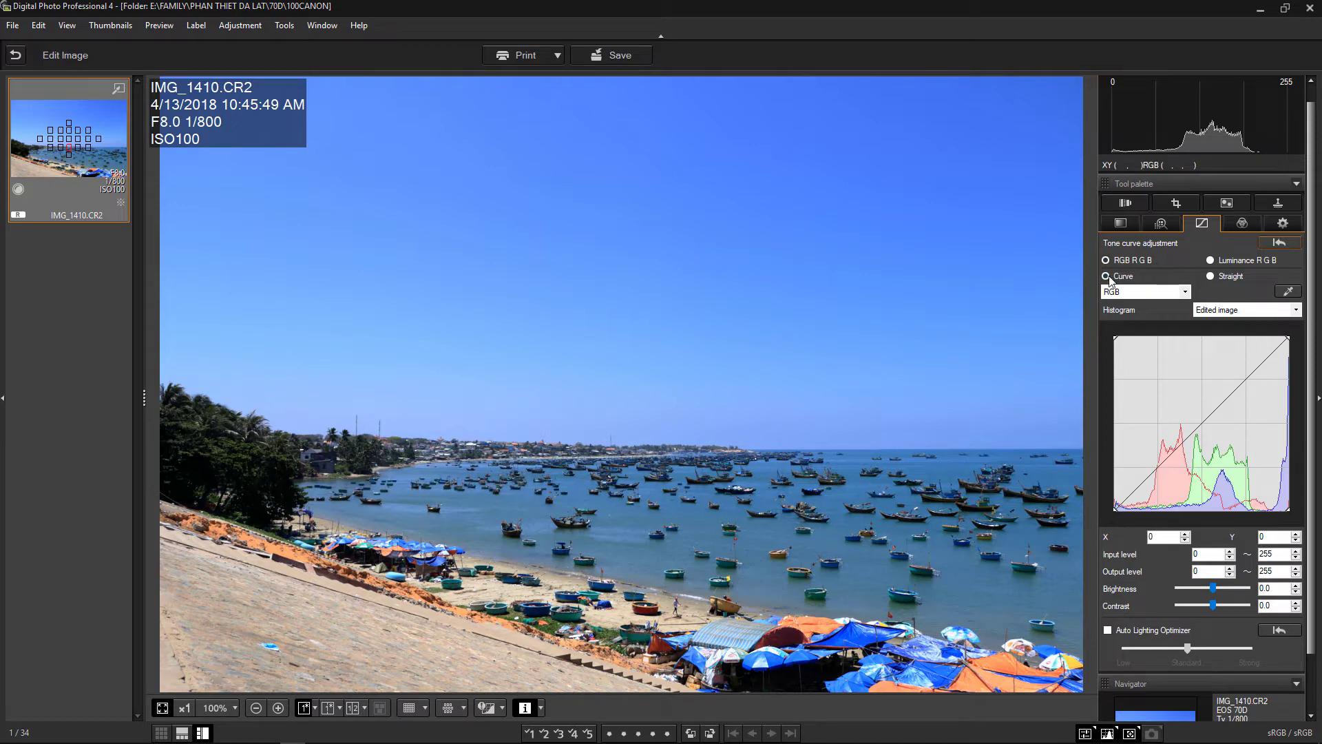
- Try brightening the RGB tone curve with a midpoint at about X 117, Y 144 and a lower input level of 20
{"action": "left_click", "coordinate": [1201, 423]}
{"action": "left_click_drag", "start_coordinate": [1200, 426], "coordinate": [1193, 412]}
{"action": "left_click_drag", "start_coordinate": [1115, 510], "coordinate": [1123, 508]}
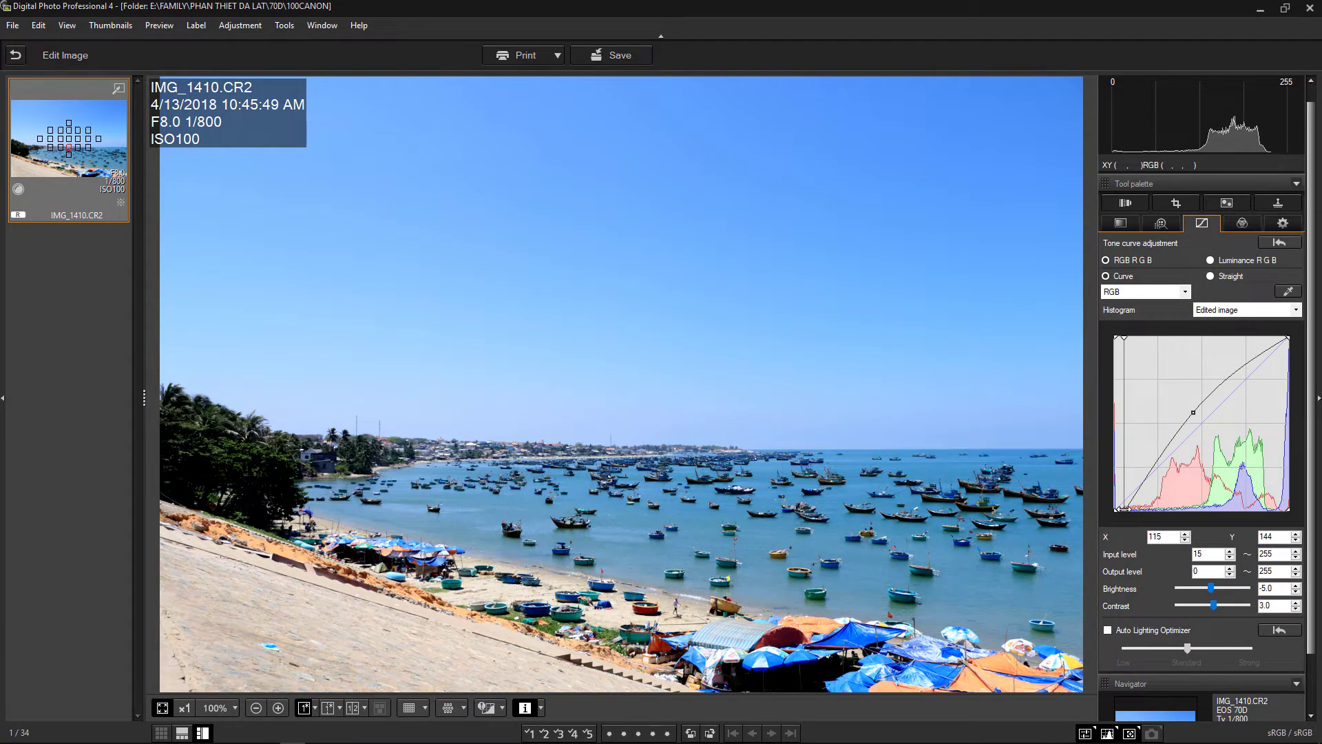
{"action": "left_click_drag", "start_coordinate": [1122, 508], "coordinate": [1129, 508]}
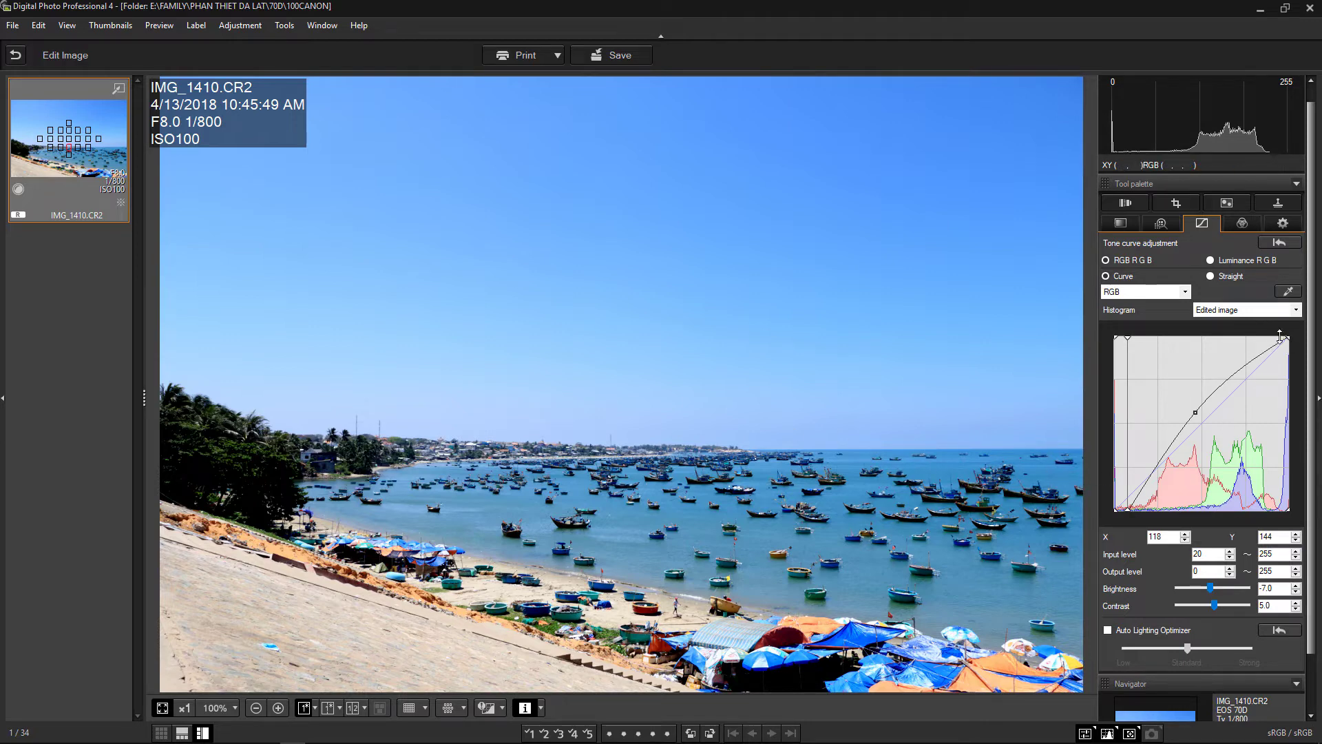
{"action": "left_click_drag", "start_coordinate": [1287, 338], "coordinate": [1287, 337]}
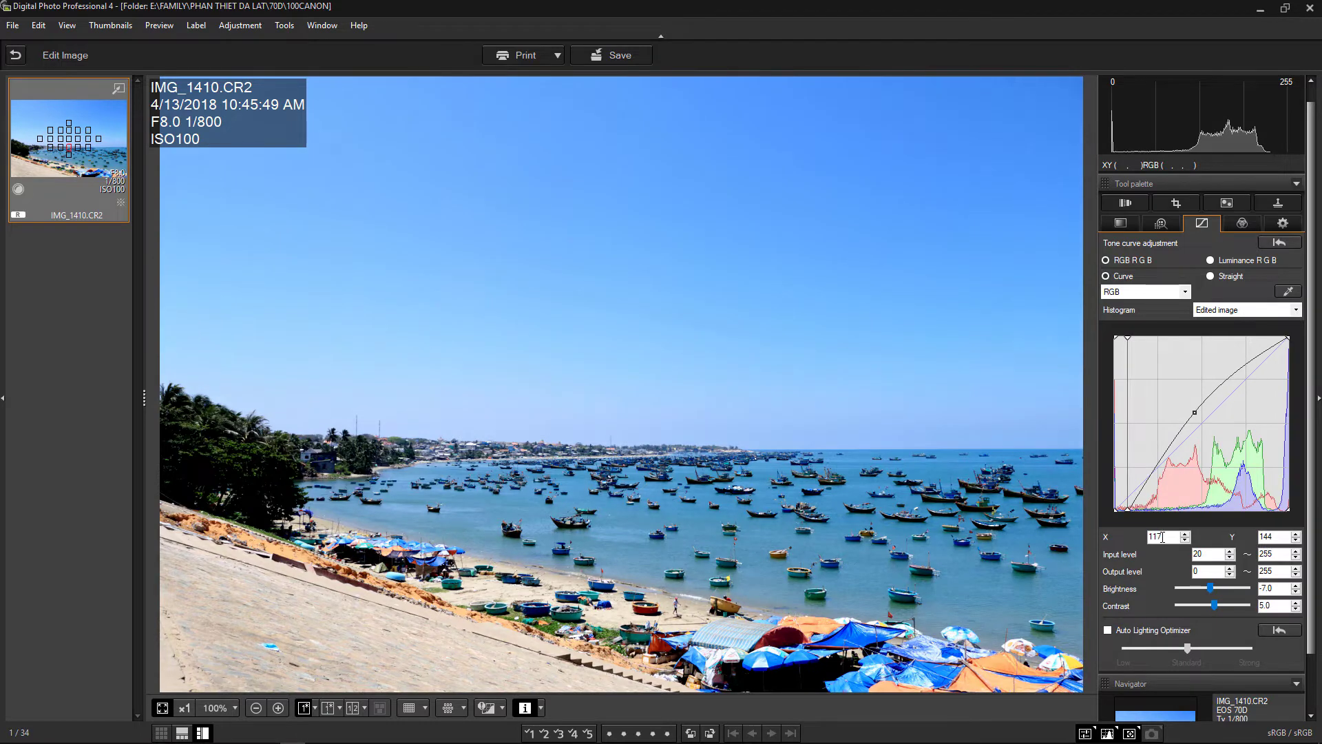
{"action": "left_click_drag", "start_coordinate": [1170, 537], "coordinate": [1141, 539]}
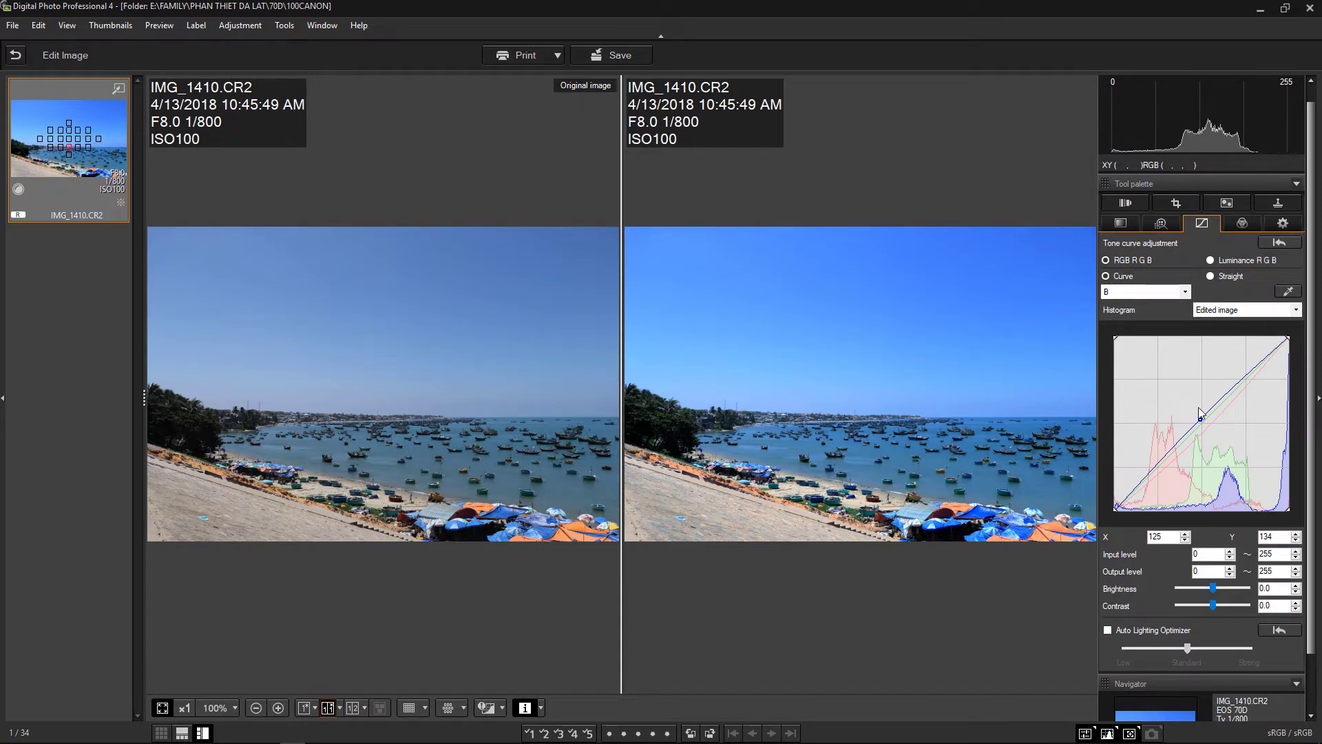
- Switch the tone curve adjustment to the green (G) channel
{"action": "left_click", "coordinate": [1158, 295]}
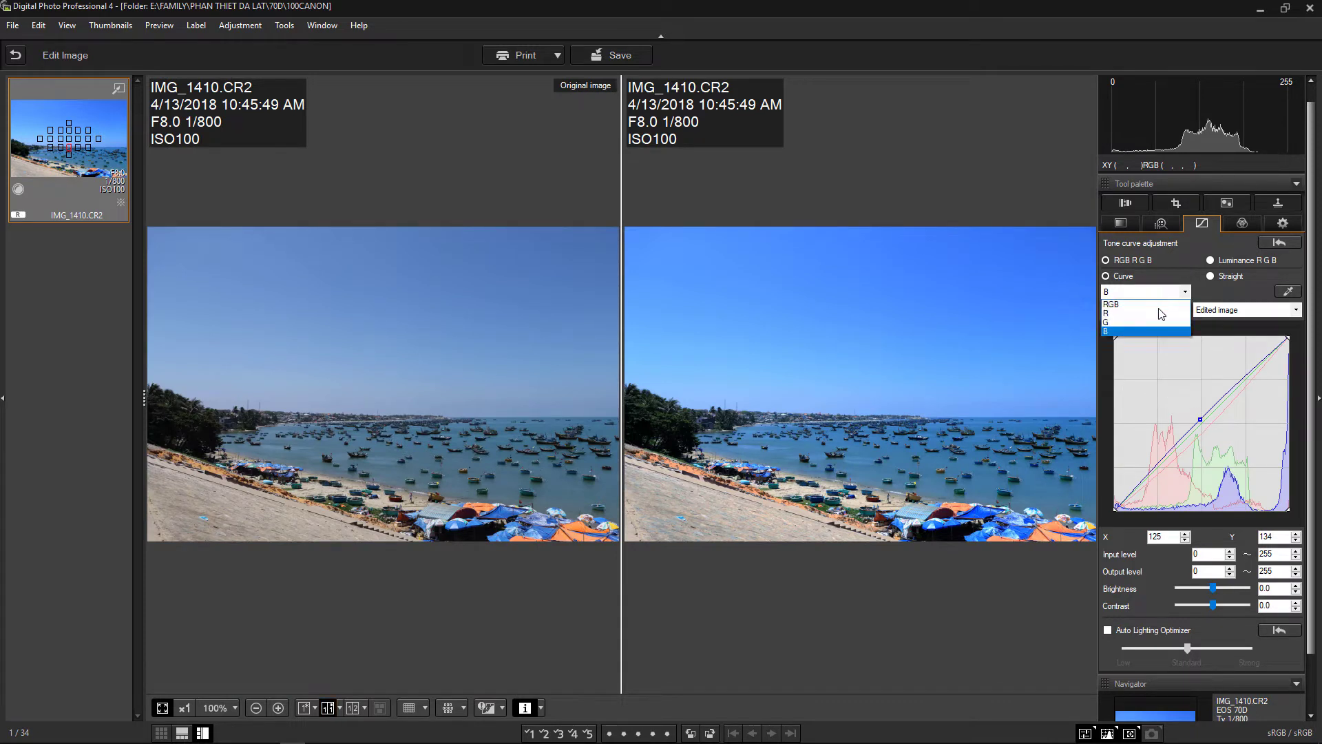
{"action": "left_click", "coordinate": [1164, 323]}
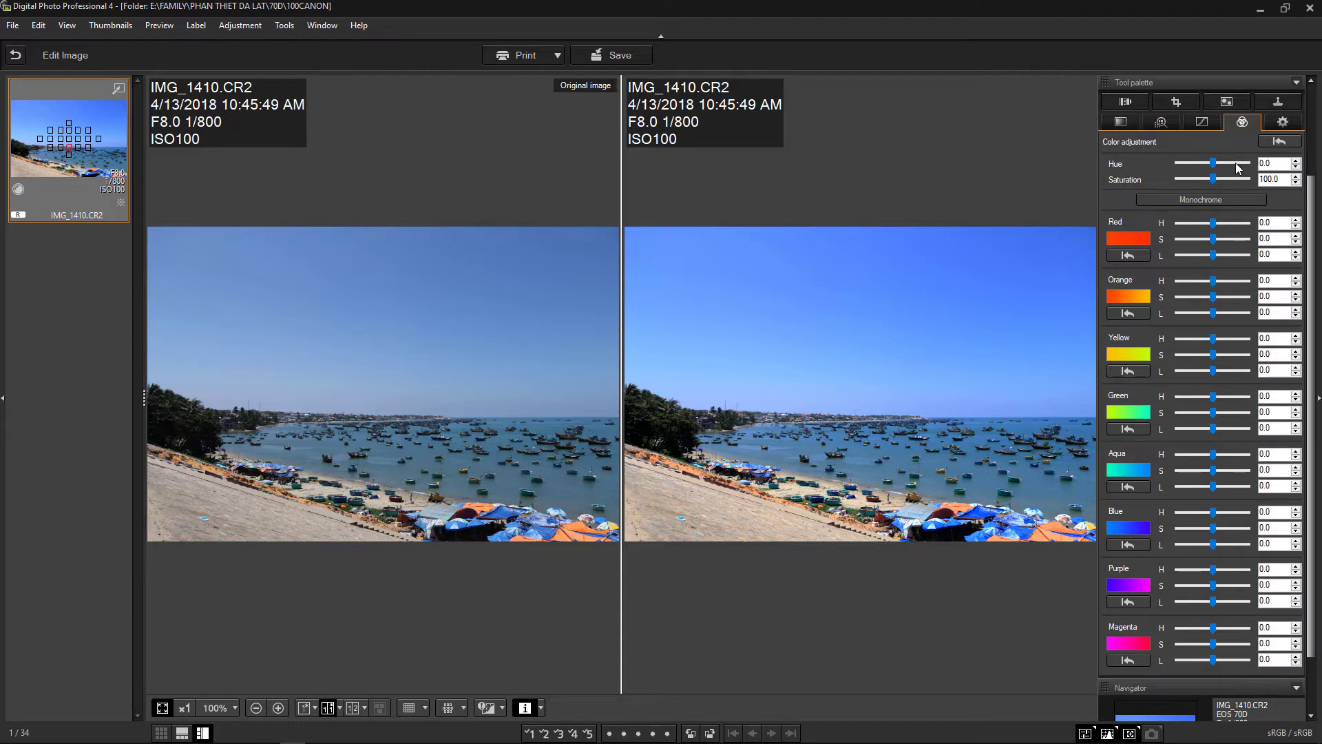
- Try different overall Hue and Saturation amounts on the photo, and restore them to 0.0 and 100.0
{"action": "left_click", "coordinate": [1212, 164]}
{"action": "left_click_drag", "start_coordinate": [1210, 164], "coordinate": [1239, 164]}
{"action": "double_click", "coordinate": [1239, 163]}
{"action": "left_click_drag", "start_coordinate": [1214, 180], "coordinate": [1180, 181]}
{"action": "left_click_drag", "start_coordinate": [1176, 181], "coordinate": [1227, 181]}
{"action": "double_click", "coordinate": [1228, 179]}
- Try the Blue hue at -20 and at 7 on the sky, and reset the Blue adjustments
{"action": "left_click_drag", "start_coordinate": [1212, 512], "coordinate": [1167, 514]}
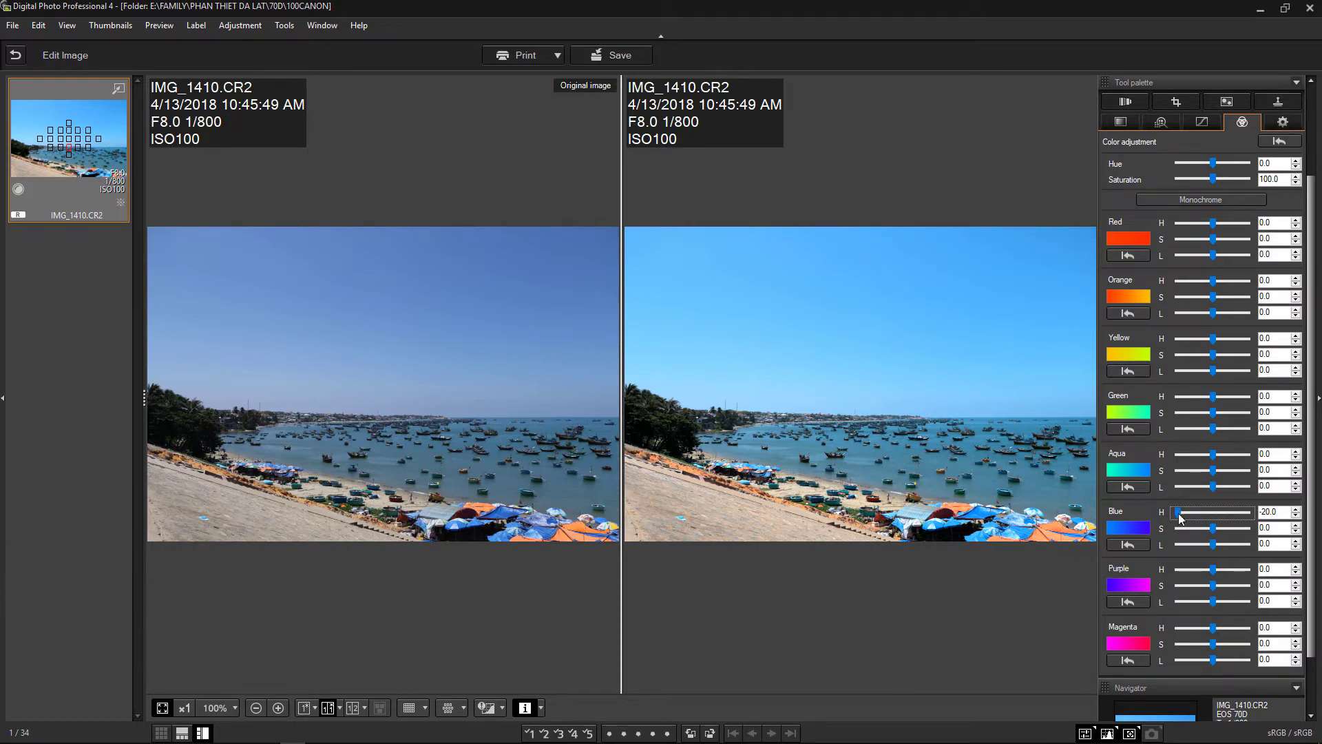
{"action": "left_click_drag", "start_coordinate": [1180, 518], "coordinate": [1225, 517]}
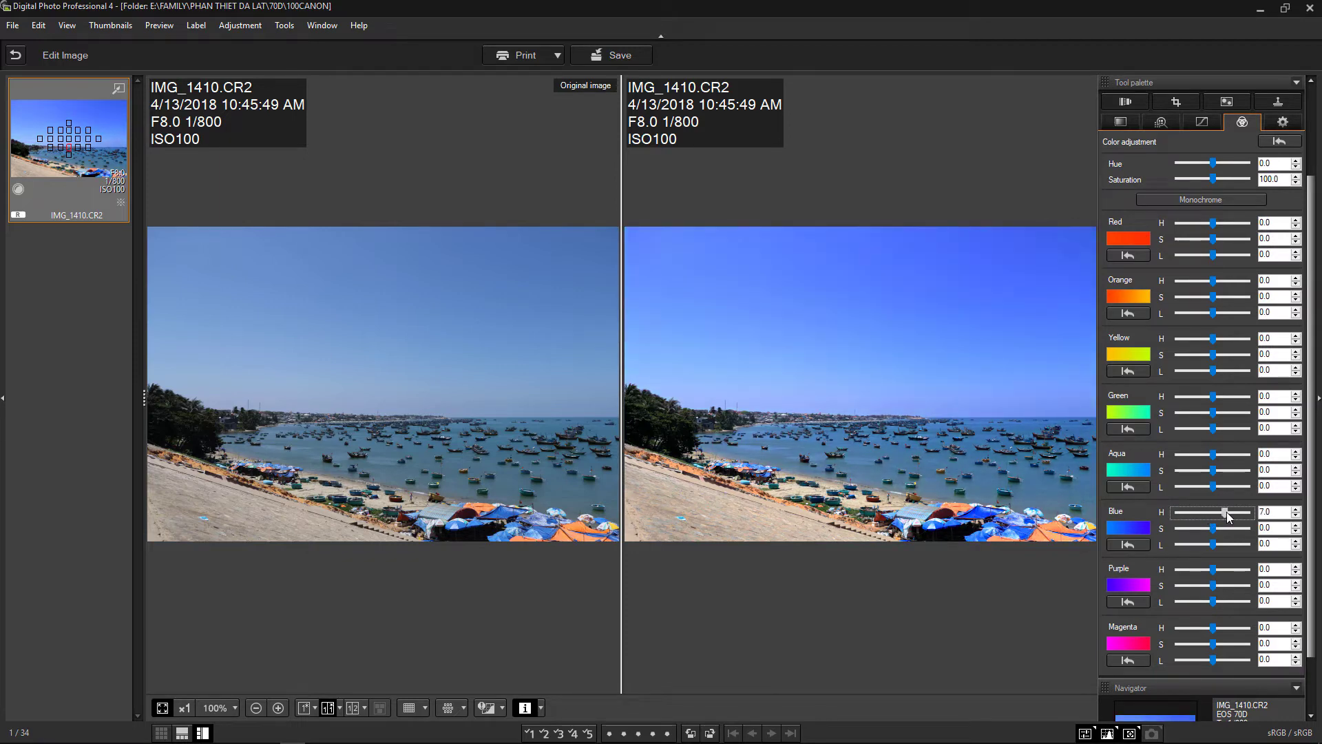
{"action": "left_click", "coordinate": [1127, 544]}
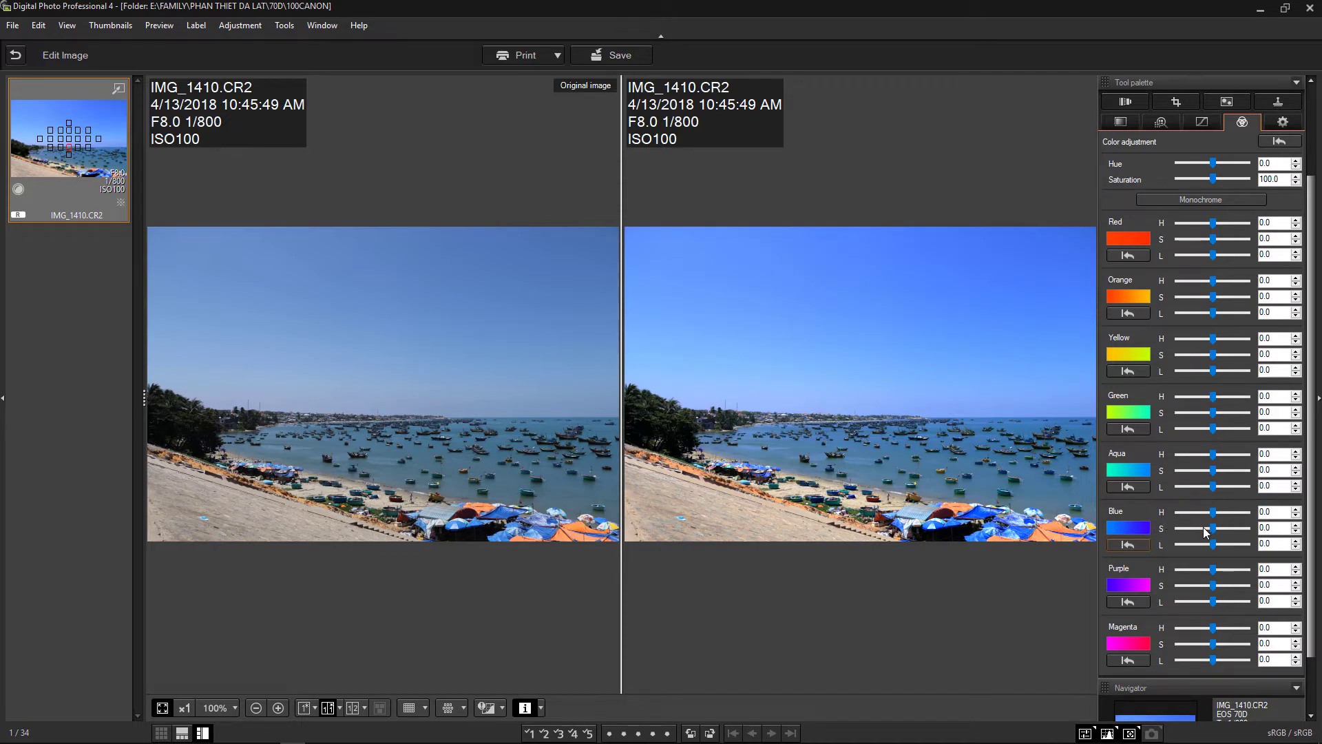
- Try a Blue saturation of 2.0 and a Blue luminance of -4.0, and reset the Blue adjustments
{"action": "left_click_drag", "start_coordinate": [1213, 528], "coordinate": [1220, 529]}
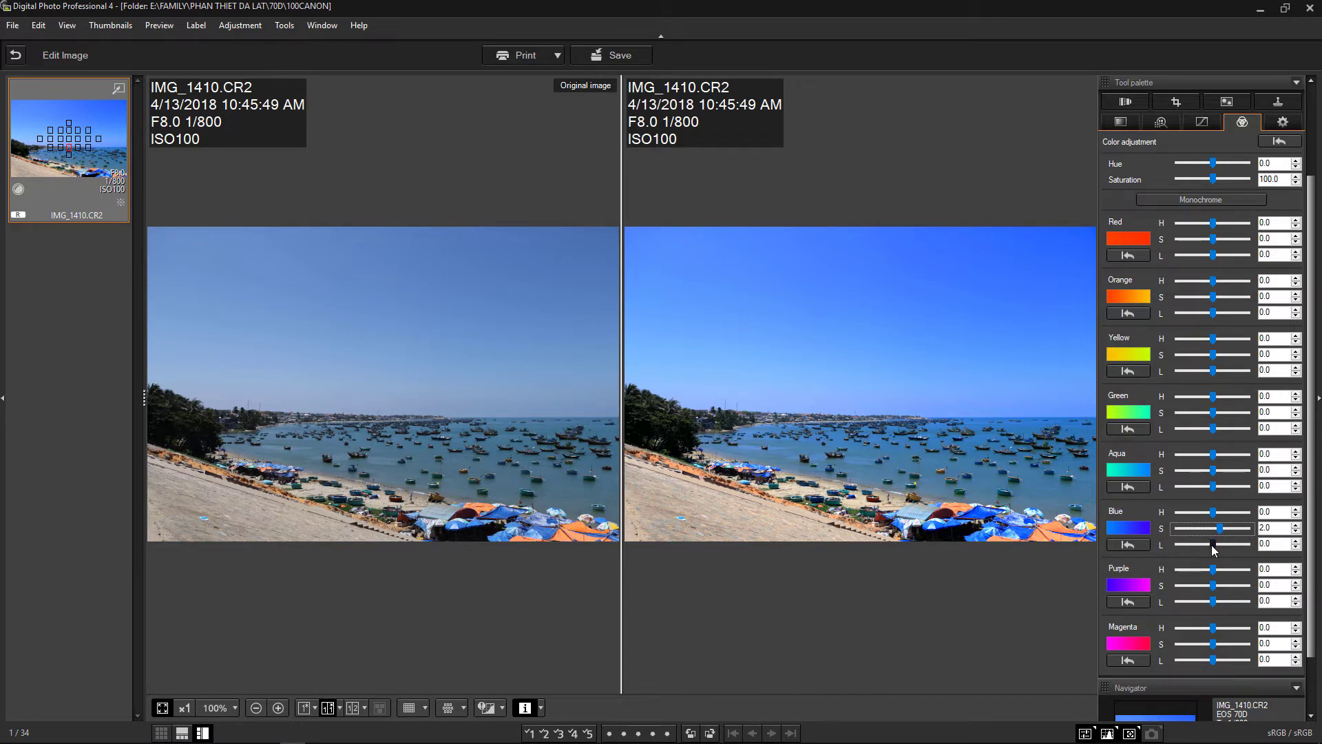
{"action": "mouse_move", "coordinate": [1212, 544]}
{"action": "left_mouse_down"}
{"action": "mouse_move", "coordinate": [1225, 544]}
{"action": "mouse_move", "coordinate": [1196, 544]}
{"action": "left_mouse_up"}
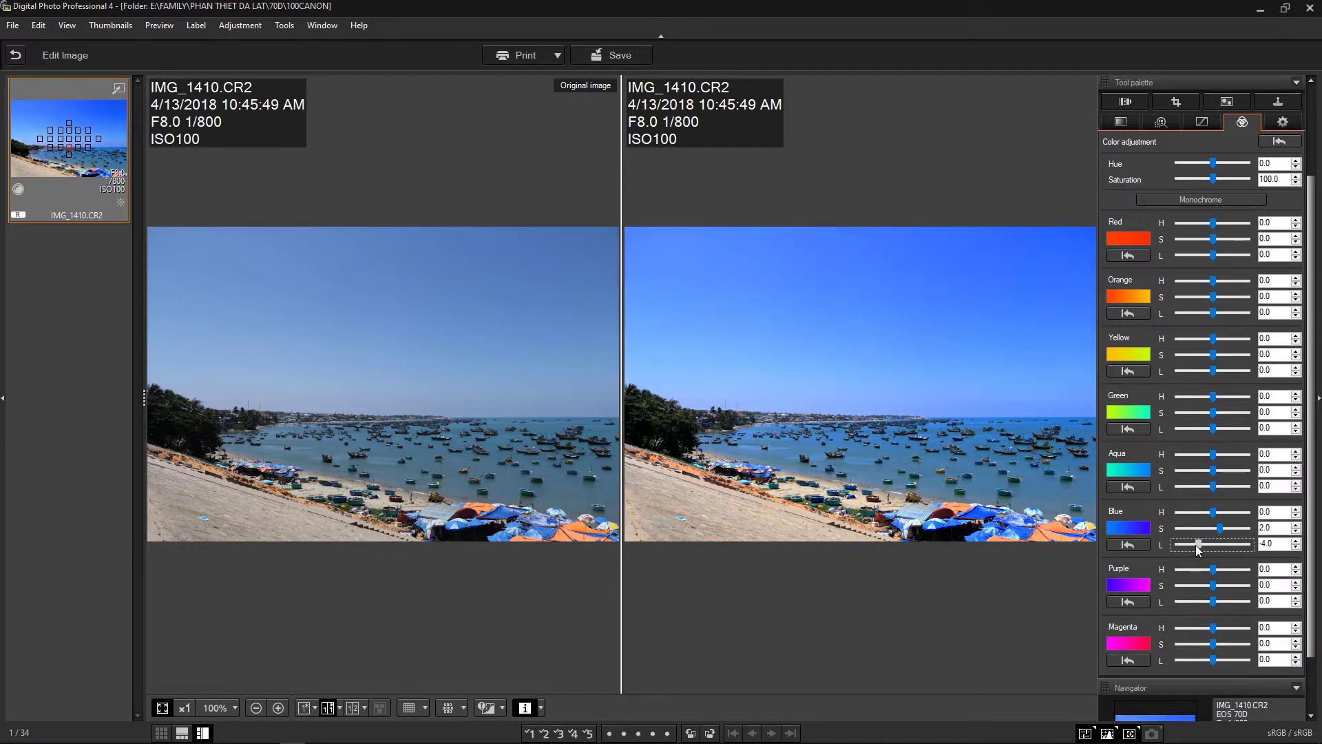
{"action": "left_click", "coordinate": [1127, 544]}
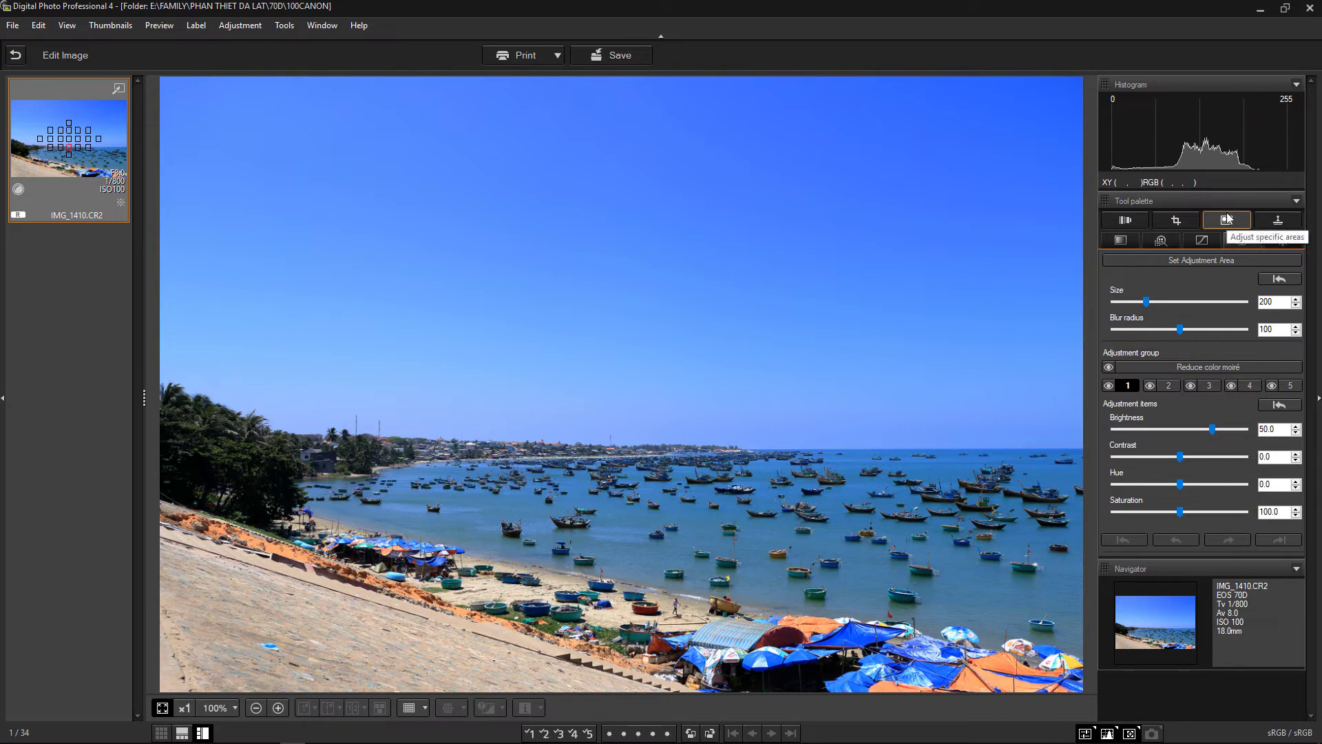
- Activate Set Adjustment Area for specific-area editing with a brush size of 362 and a blur radius of 55
{"action": "left_click", "coordinate": [1198, 260]}
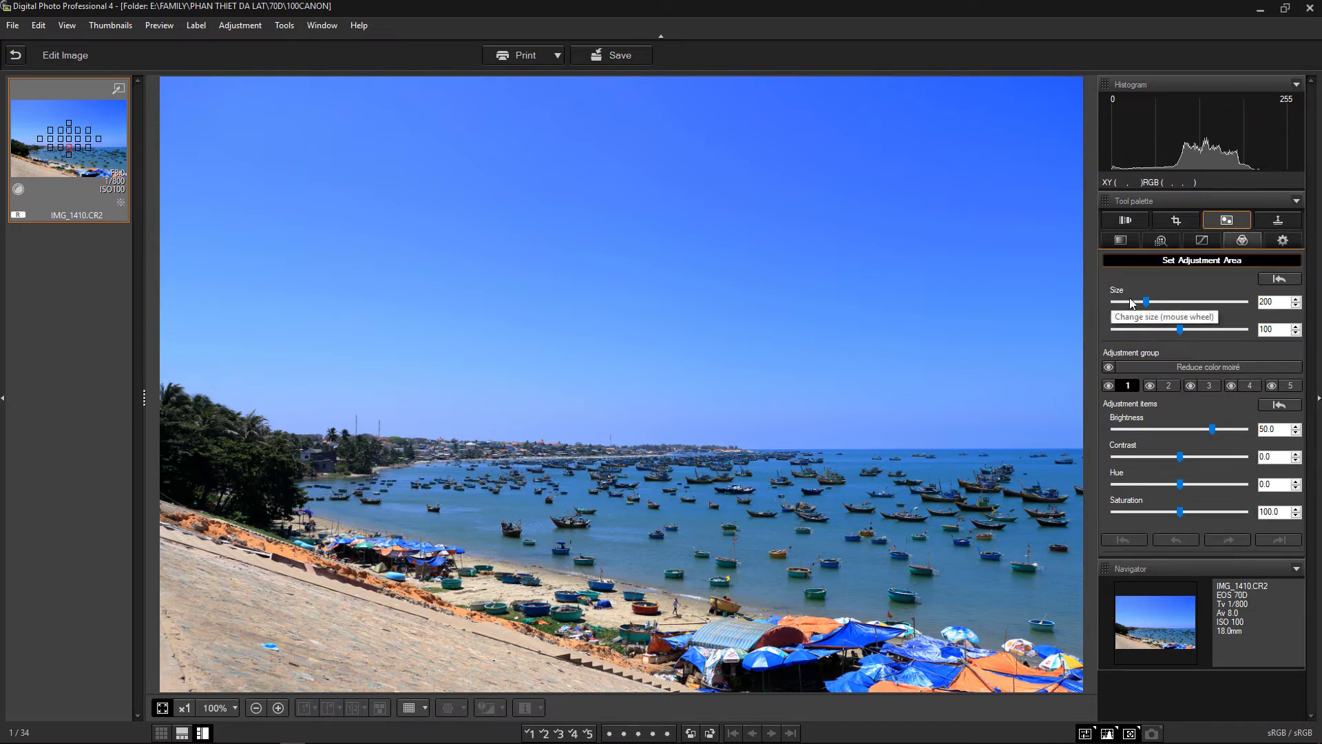
{"action": "left_click_drag", "start_coordinate": [1147, 302], "coordinate": [1183, 302]}
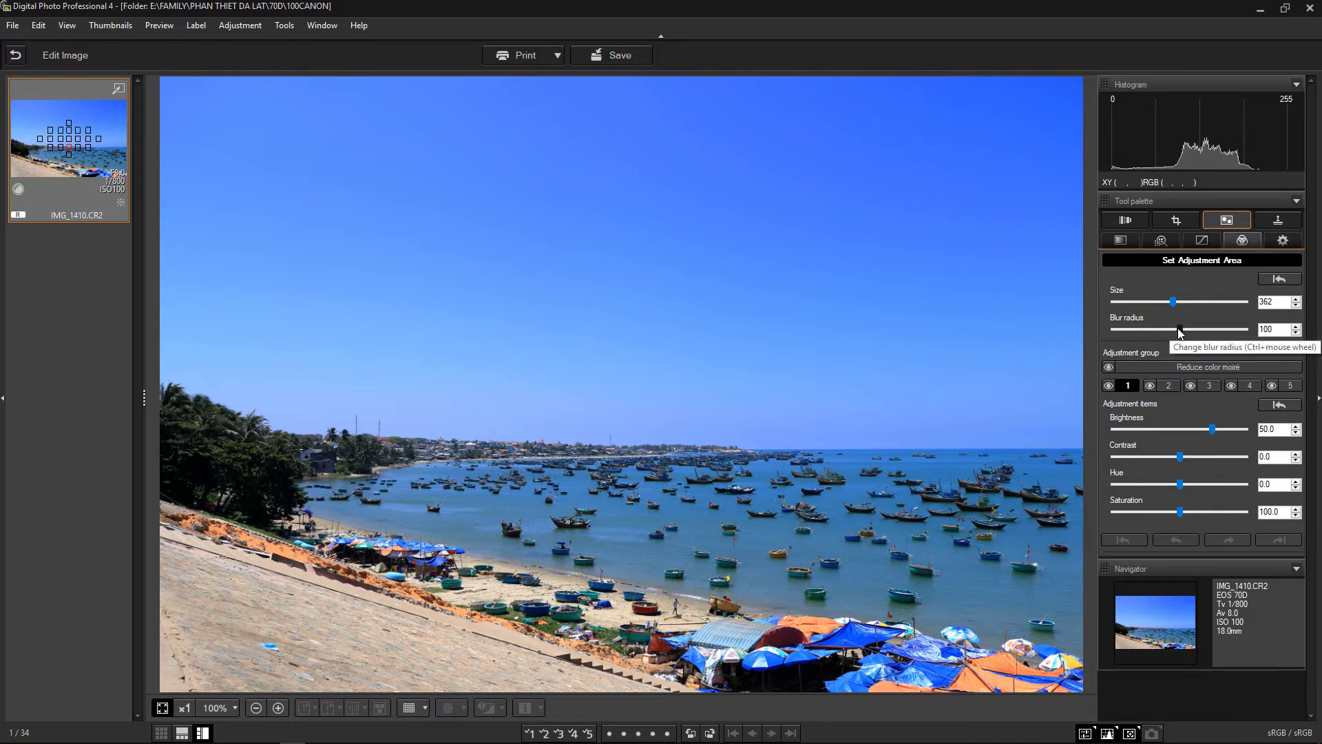
{"action": "mouse_move", "coordinate": [1180, 330]}
{"action": "left_mouse_down"}
{"action": "mouse_move", "coordinate": [1204, 330]}
{"action": "mouse_move", "coordinate": [1150, 330]}
{"action": "left_mouse_up"}
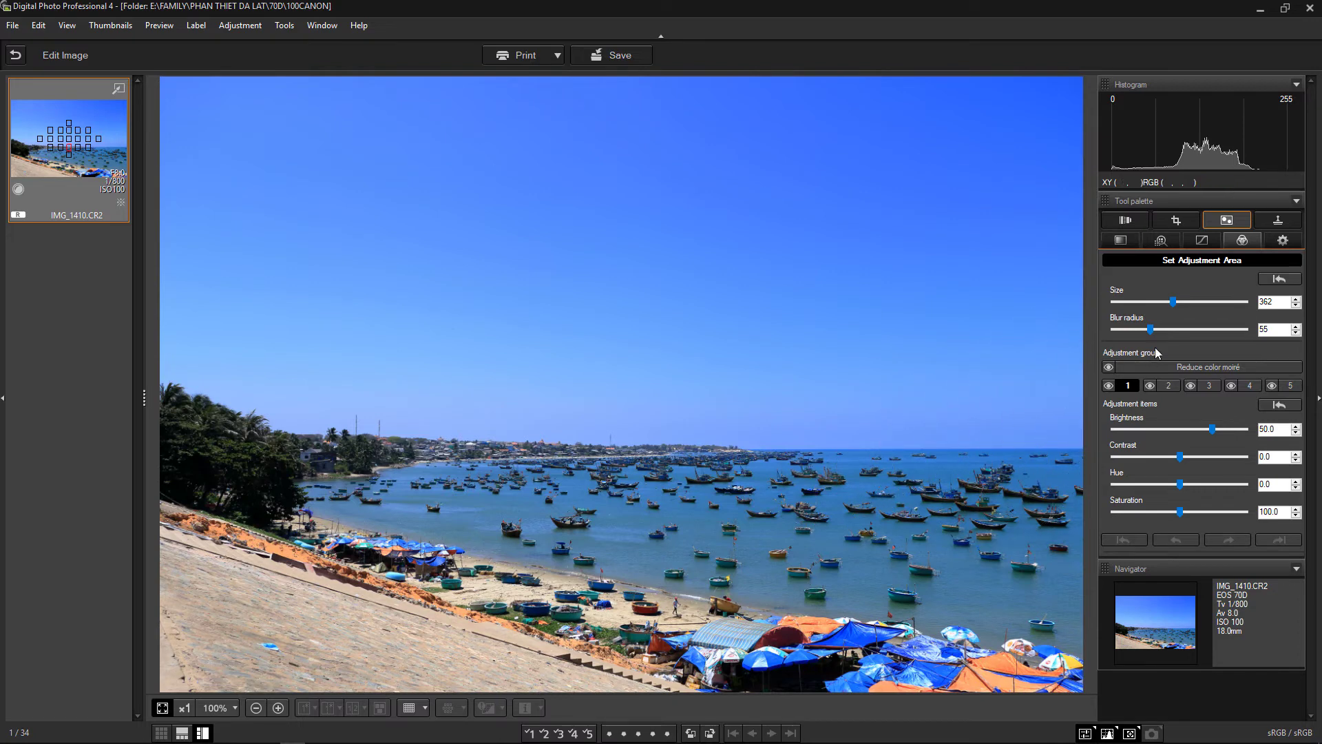
- Set the adjustment brush to size 297 and blur radius 125, with group 1 contrast 19.0, hue 5.0 and saturation 113.0
{"action": "left_click", "coordinate": [1196, 330]}
{"action": "left_click_drag", "start_coordinate": [1179, 460], "coordinate": [1188, 512]}
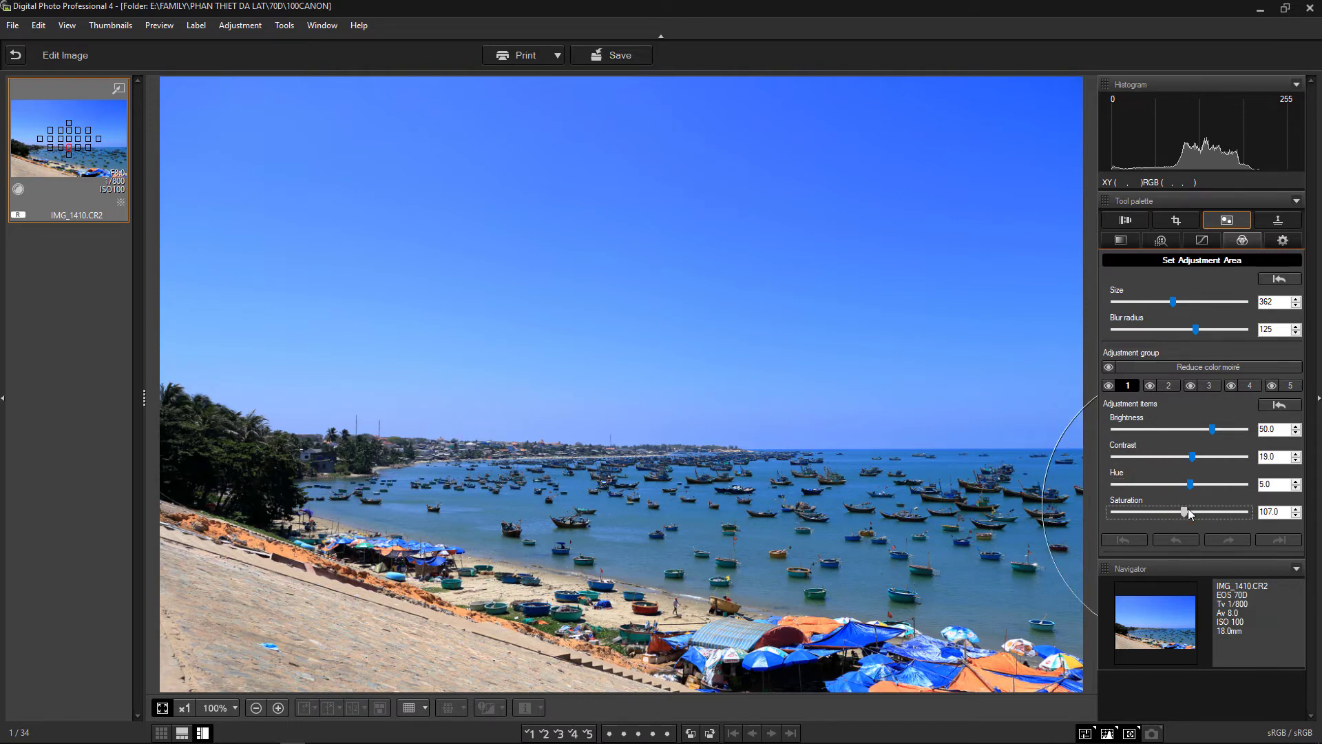
{"action": "left_click_drag", "start_coordinate": [1173, 302], "coordinate": [1163, 302]}
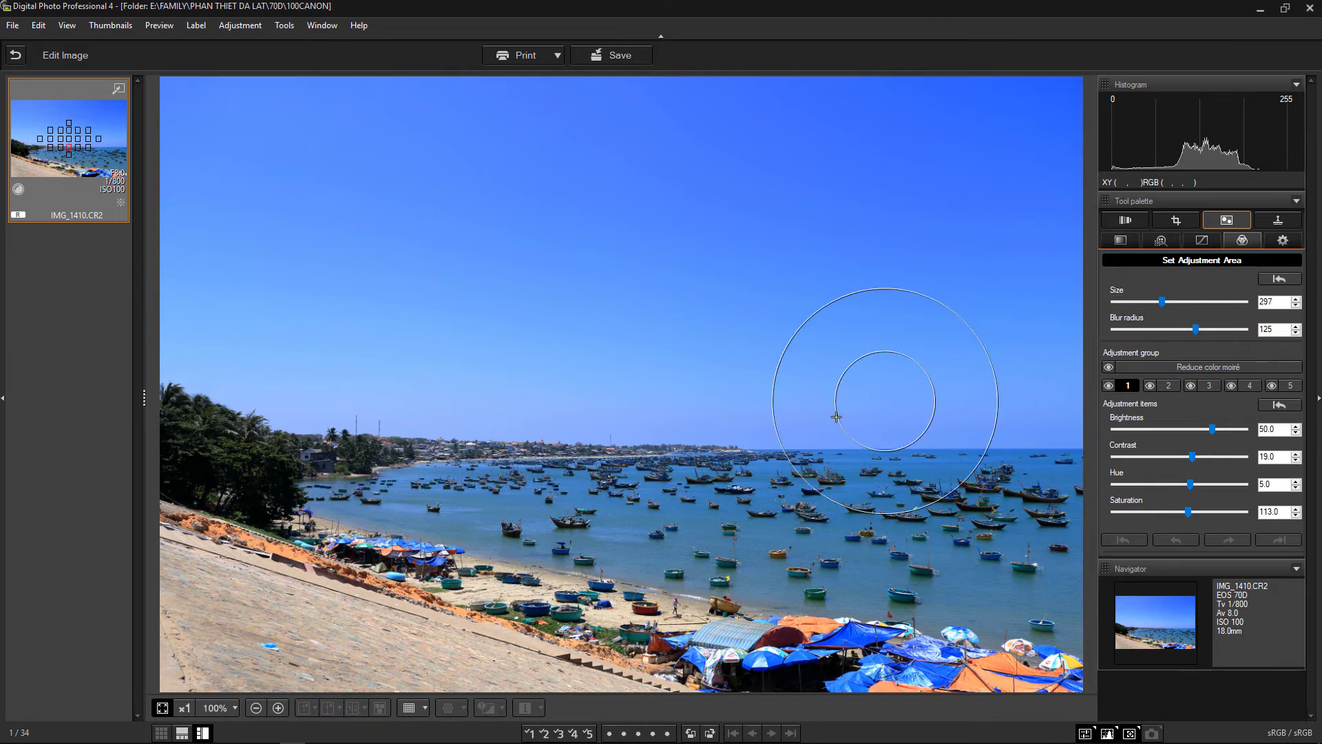
- Paint the group 1 adjustment across the sea and boats, and set its brightness to 39.0 and contrast to 9.0
{"action": "left_click", "coordinate": [665, 488]}
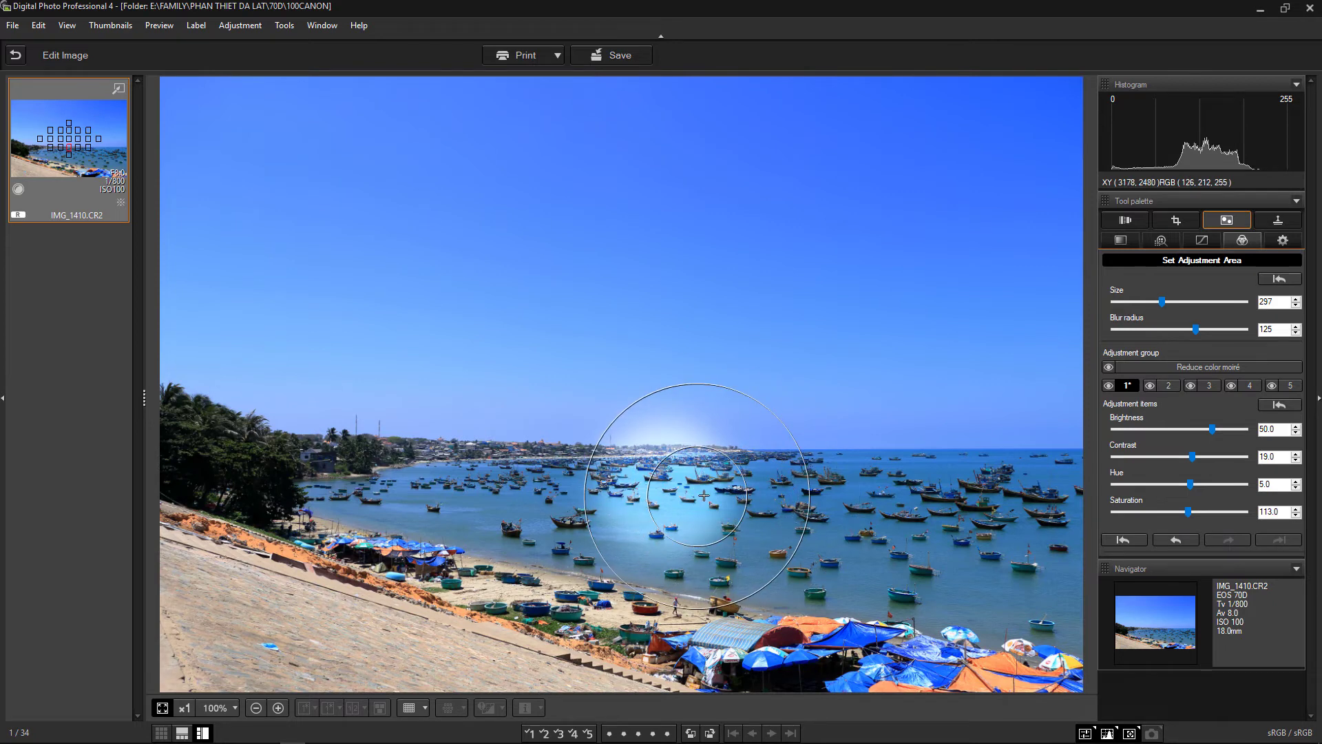
{"action": "mouse_move", "coordinate": [688, 499]}
{"action": "left_mouse_down"}
{"action": "mouse_move", "coordinate": [910, 511]}
{"action": "mouse_move", "coordinate": [558, 509]}
{"action": "left_mouse_up"}
{"action": "key", "text": "ctrl+z"}
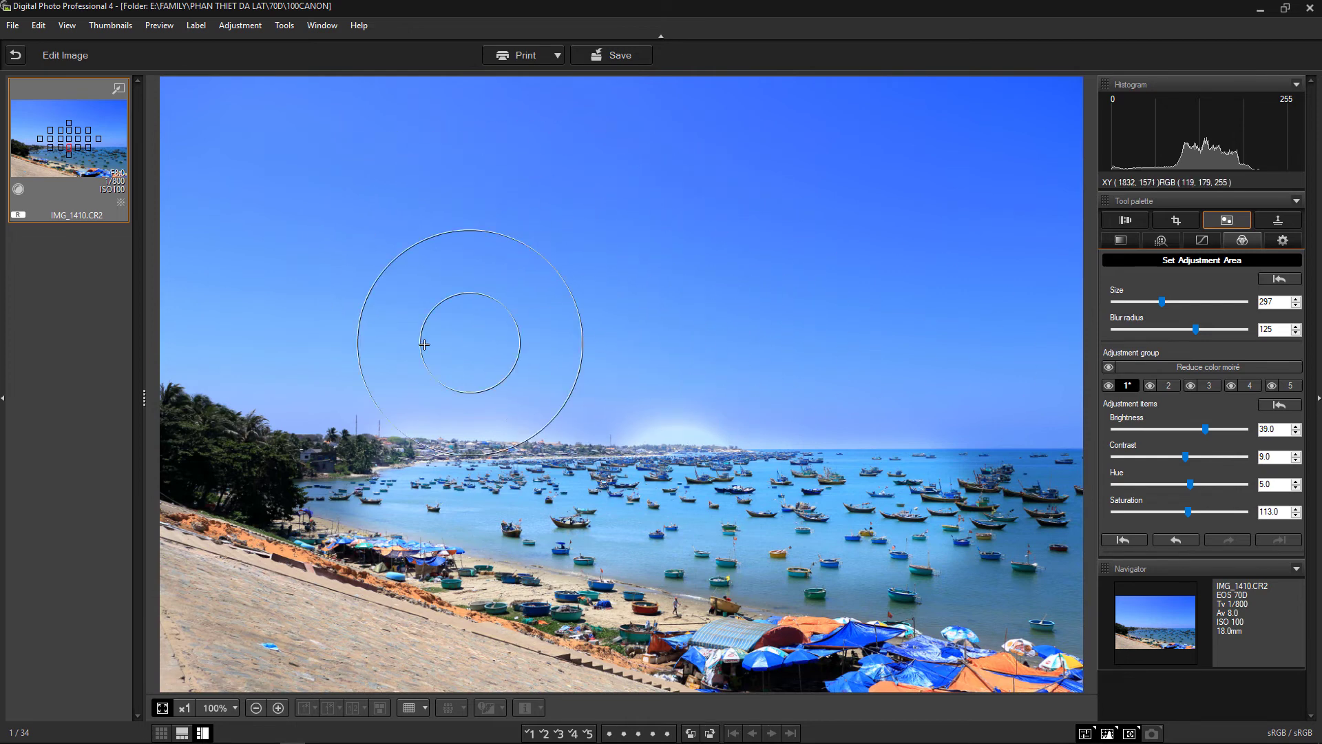
- Switch to adjustment group 2, set its brightness to 16.0, and paint it over the dark trees on the shore
{"action": "left_click", "coordinate": [1166, 387]}
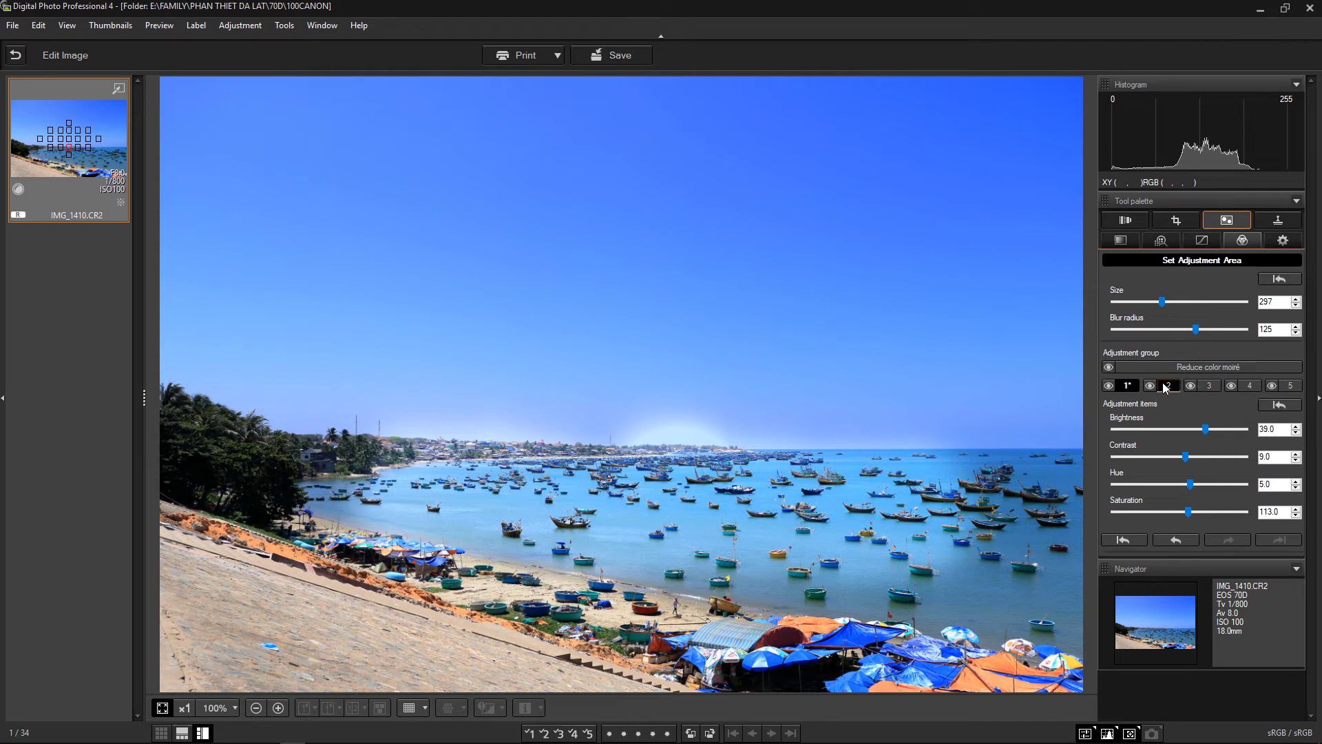
{"action": "left_click_drag", "start_coordinate": [1212, 429], "coordinate": [1192, 430]}
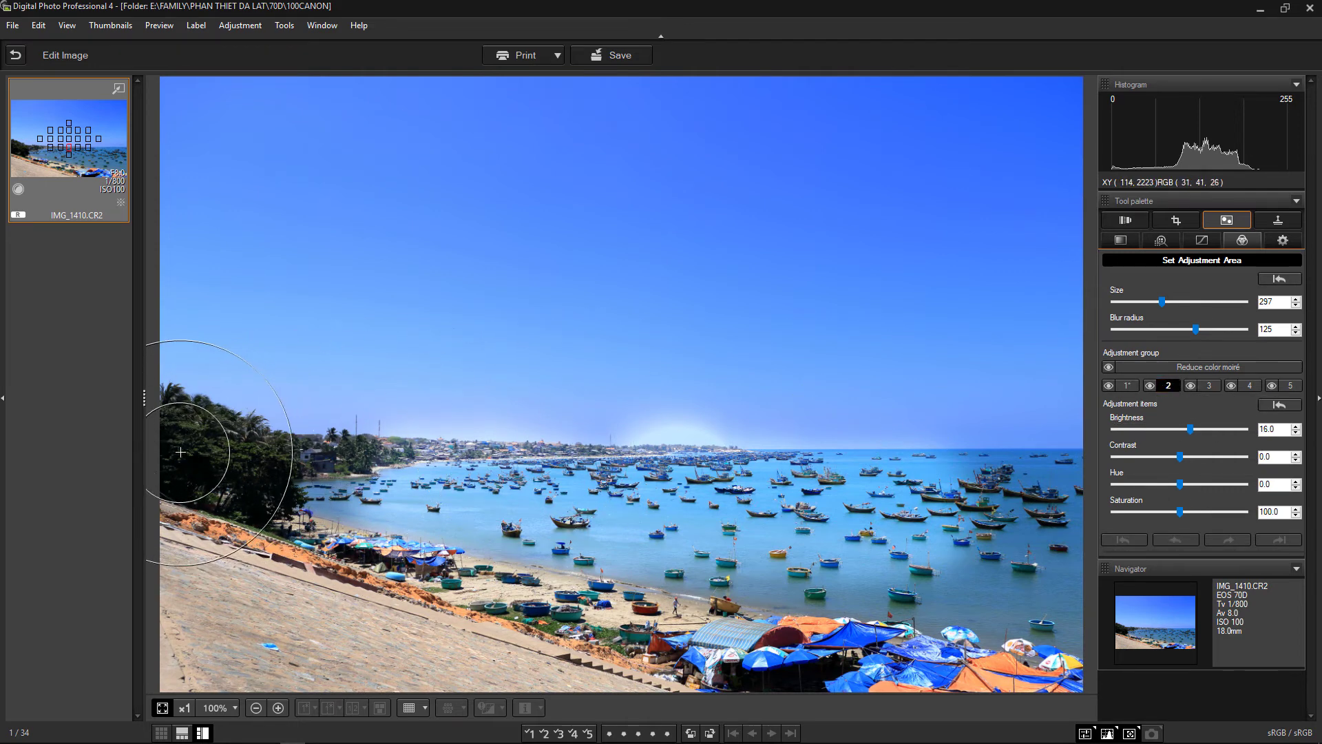
{"action": "mouse_move", "coordinate": [218, 473]}
{"action": "left_mouse_down"}
{"action": "mouse_move", "coordinate": [236, 473]}
{"action": "mouse_move", "coordinate": [238, 448]}
{"action": "left_mouse_up"}
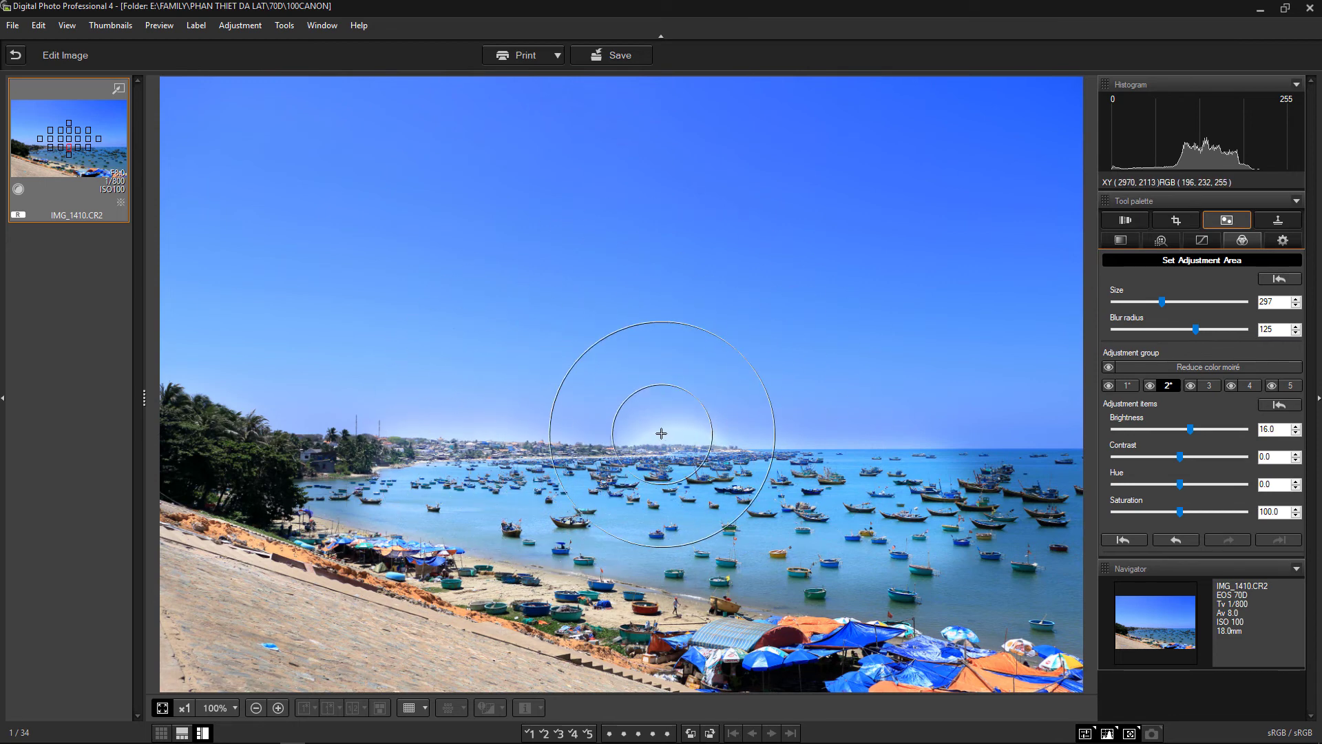
- Toggle the visibility of adjustment groups 2 and 1 to compare the photo with and without the painted areas
{"action": "left_click", "coordinate": [1150, 386]}
{"action": "left_click", "coordinate": [1145, 387]}
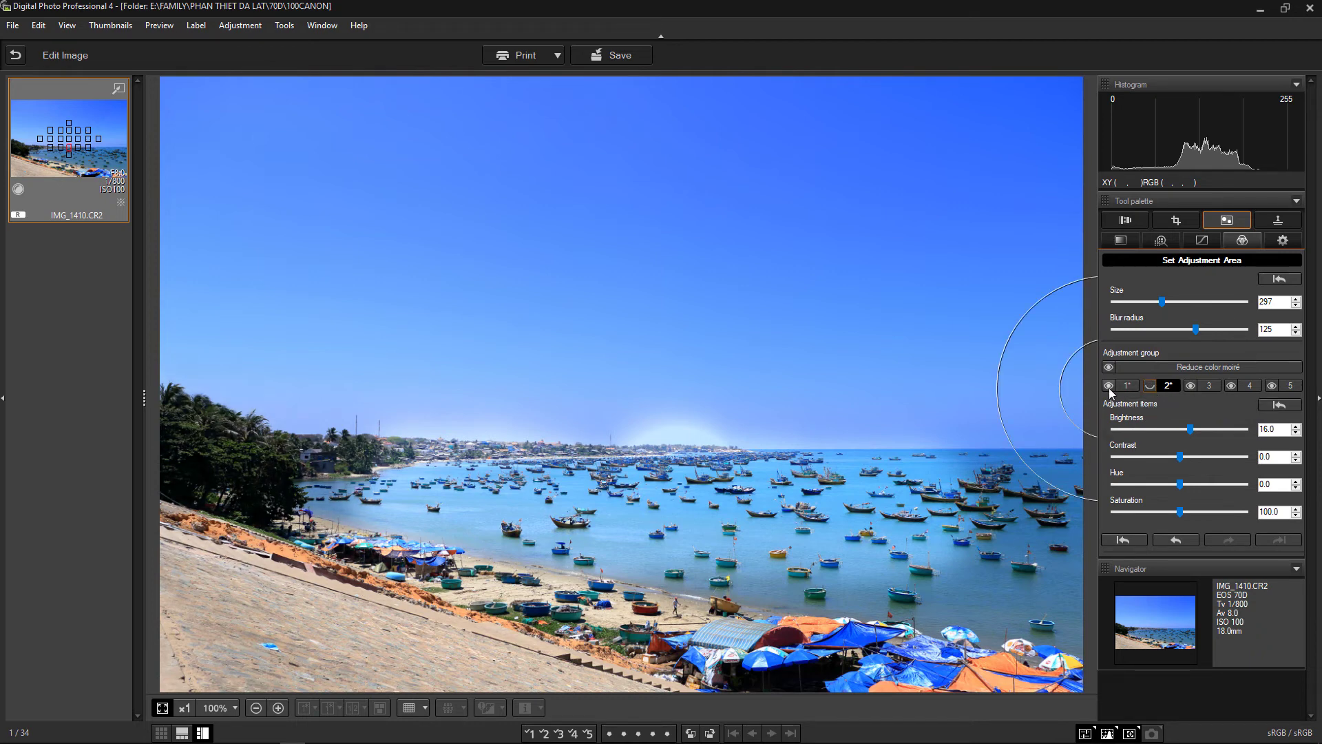
{"action": "left_click", "coordinate": [1109, 387]}
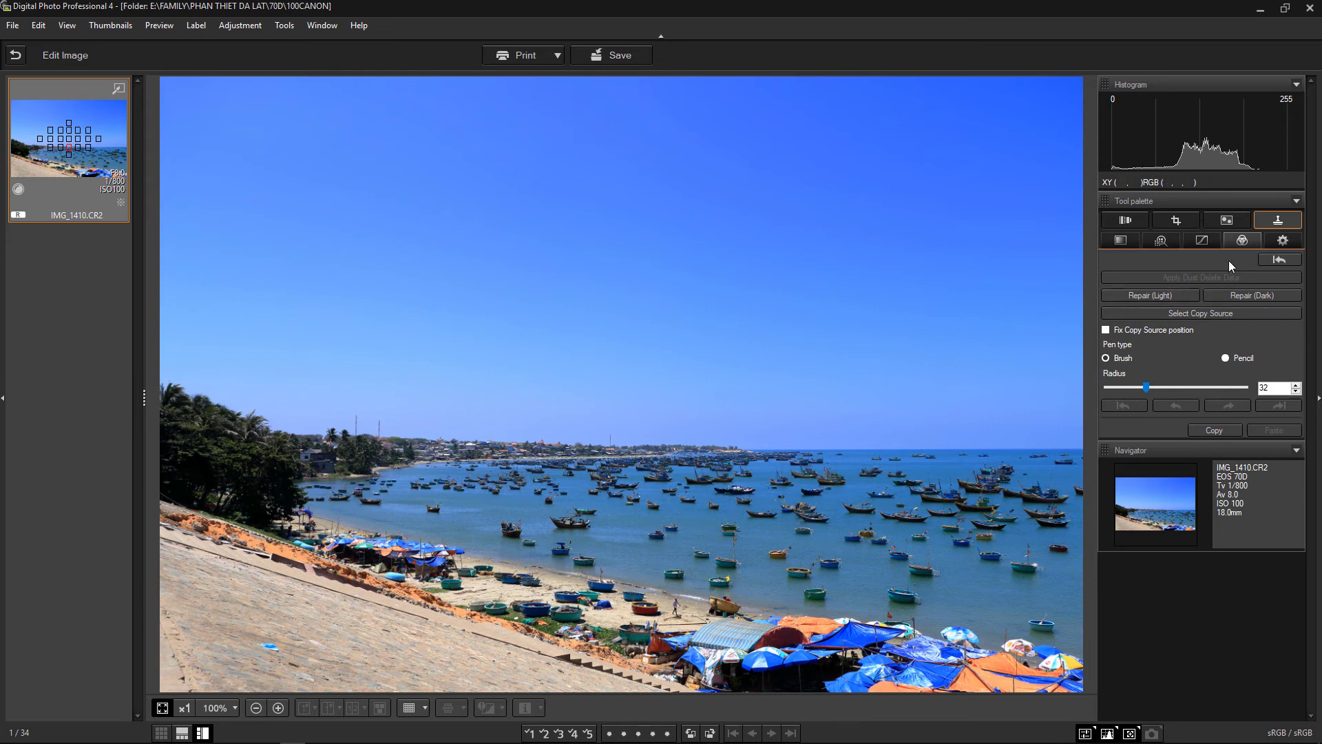
- Open the copy stamp tools, zoom to 100% on the boats, and pick open water between them as the copy source
{"action": "left_click", "coordinate": [1272, 221]}
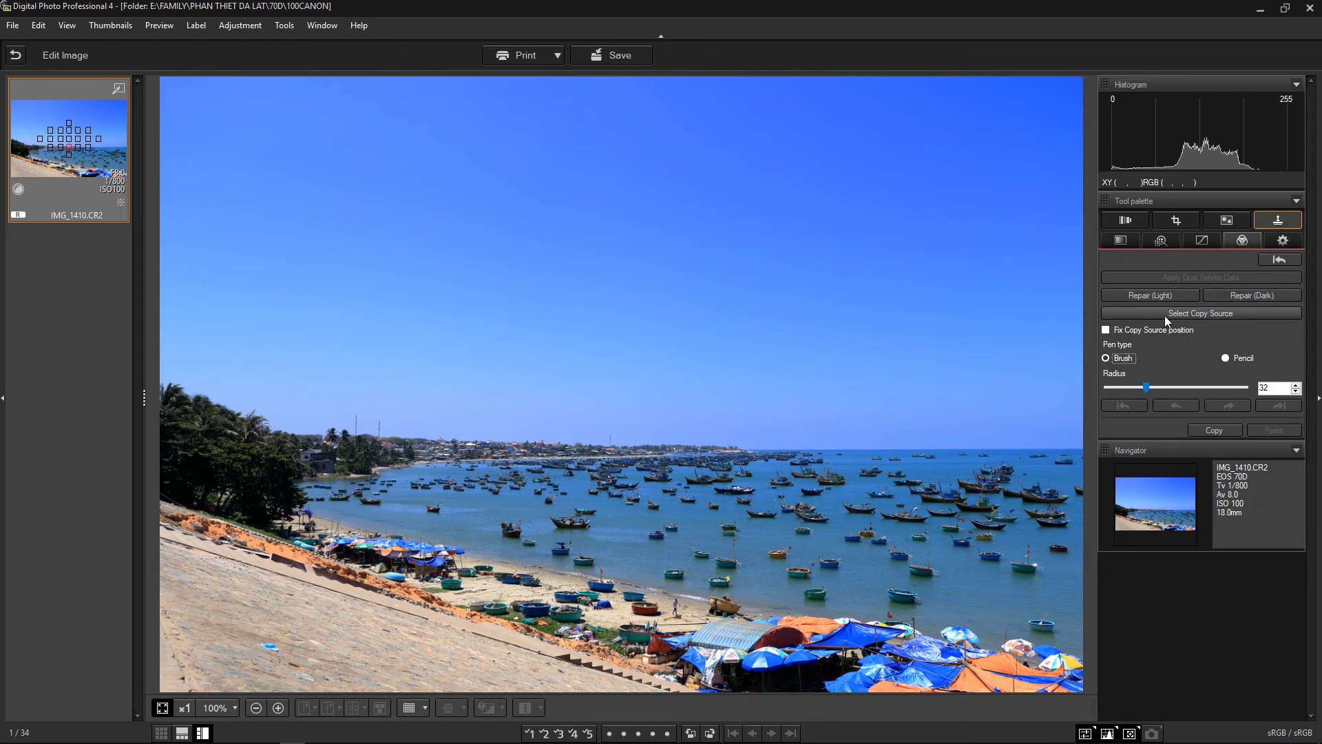
{"action": "left_click", "coordinate": [1164, 314]}
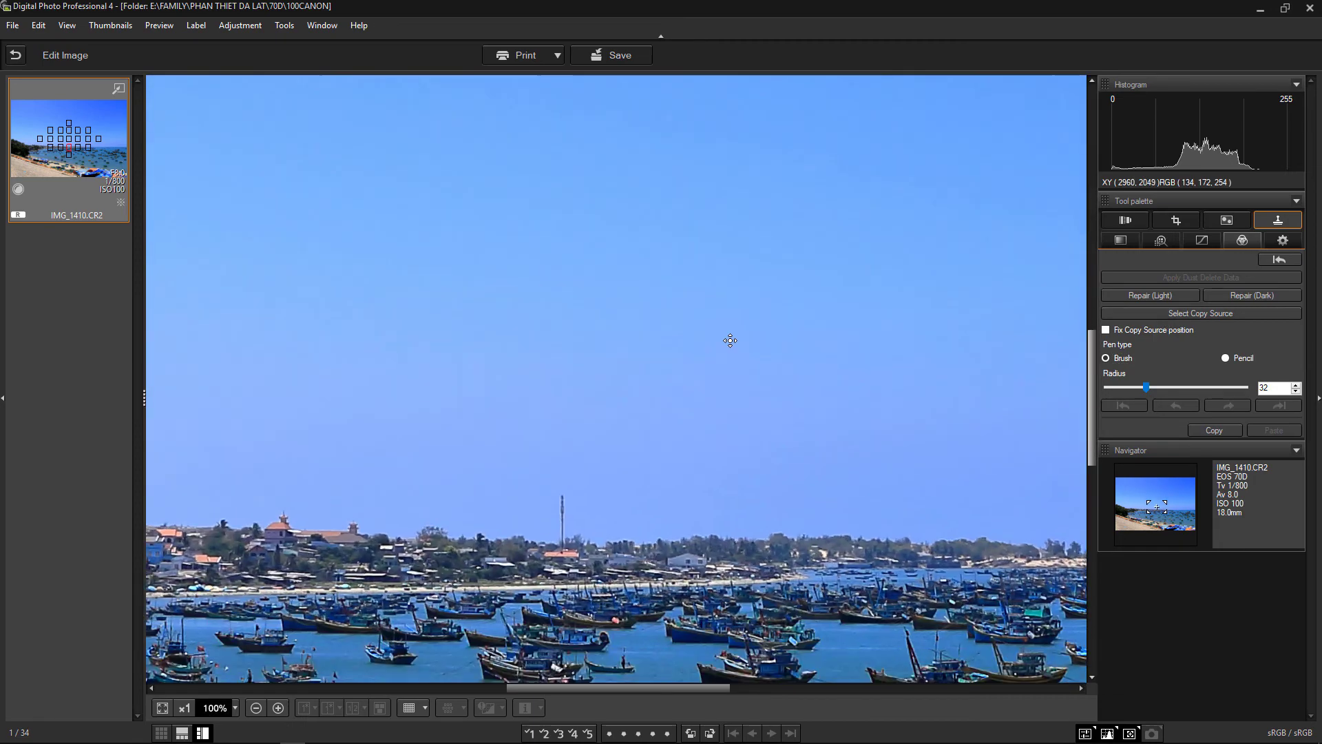
{"action": "scroll", "coordinate": [730, 323], "scroll_direction": "down", "scroll_amount": 5}
{"action": "scroll", "coordinate": [736, 300], "scroll_direction": "down", "scroll_amount": 5}
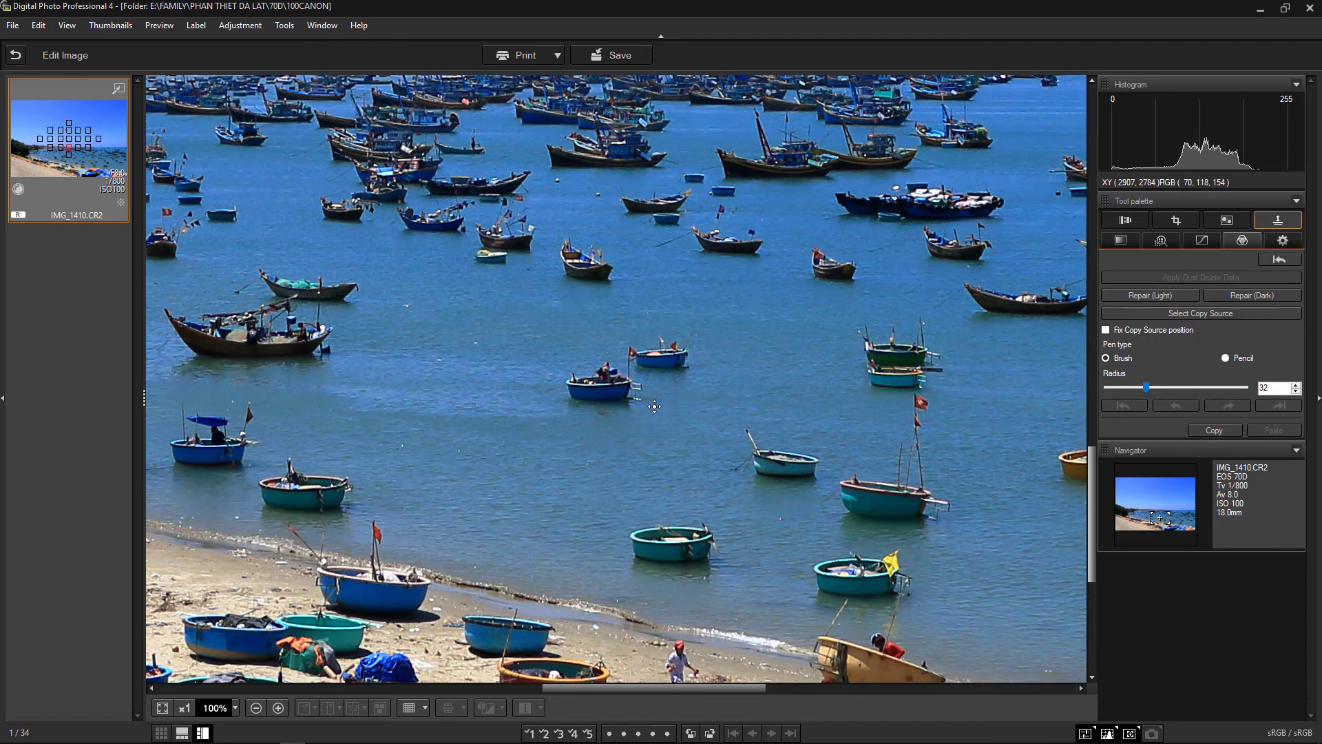
{"action": "left_click", "coordinate": [1179, 314]}
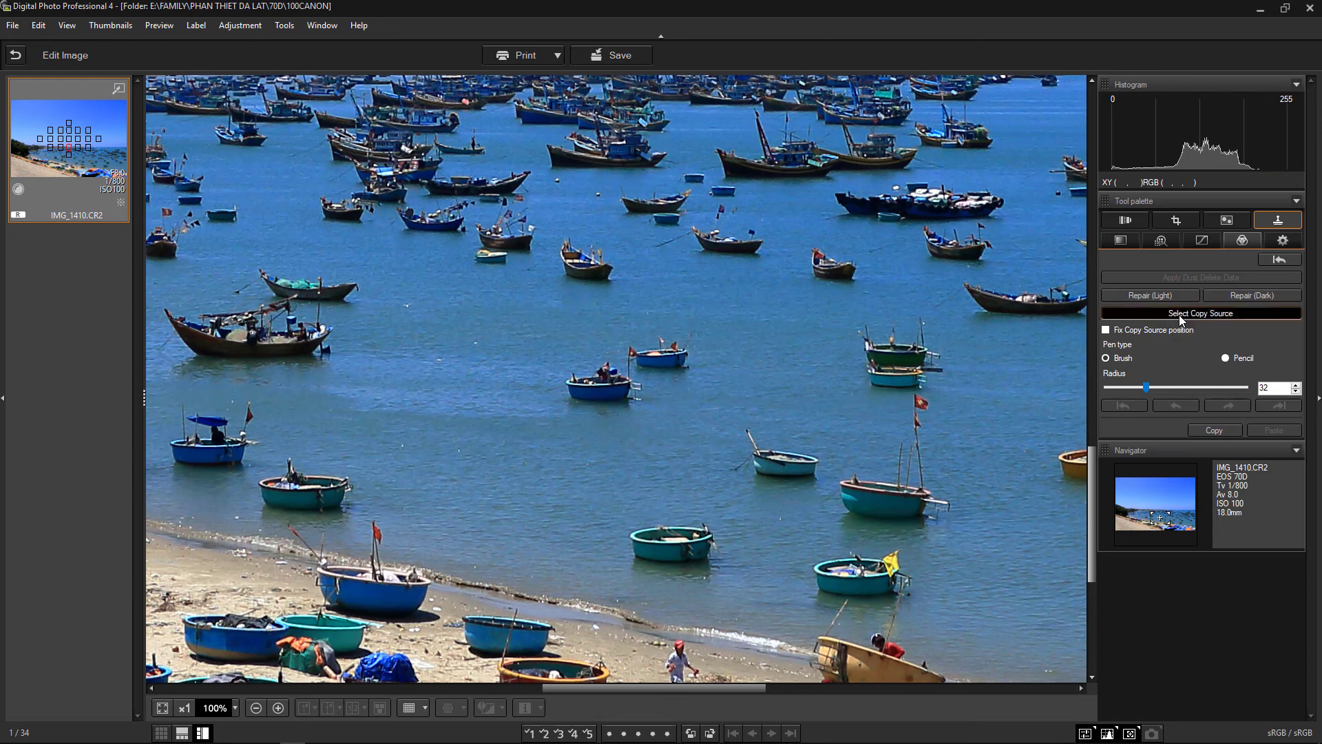
{"action": "left_click", "coordinate": [767, 312]}
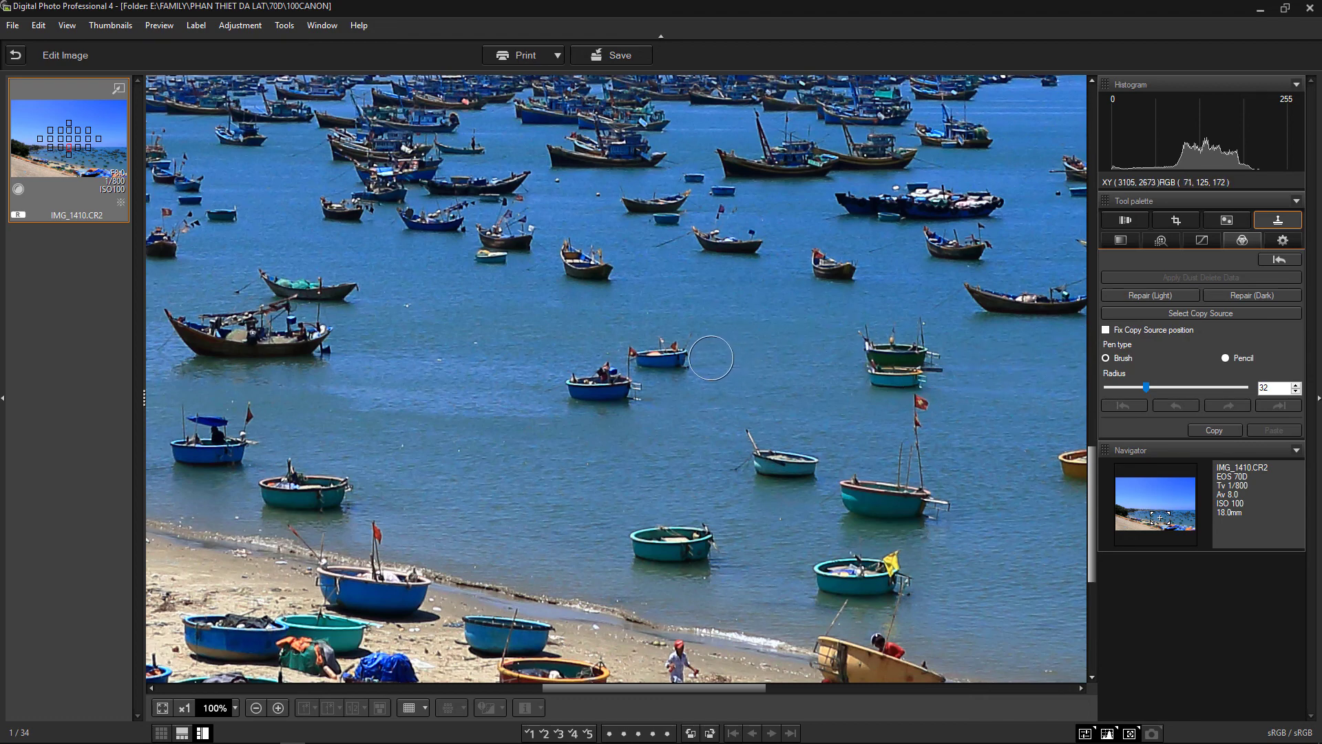
- Set the copy brush radius to 48 and paint water over the two small blue boats and the green basket boat nearer the beach
{"action": "left_click_drag", "start_coordinate": [1143, 385], "coordinate": [1168, 386]}
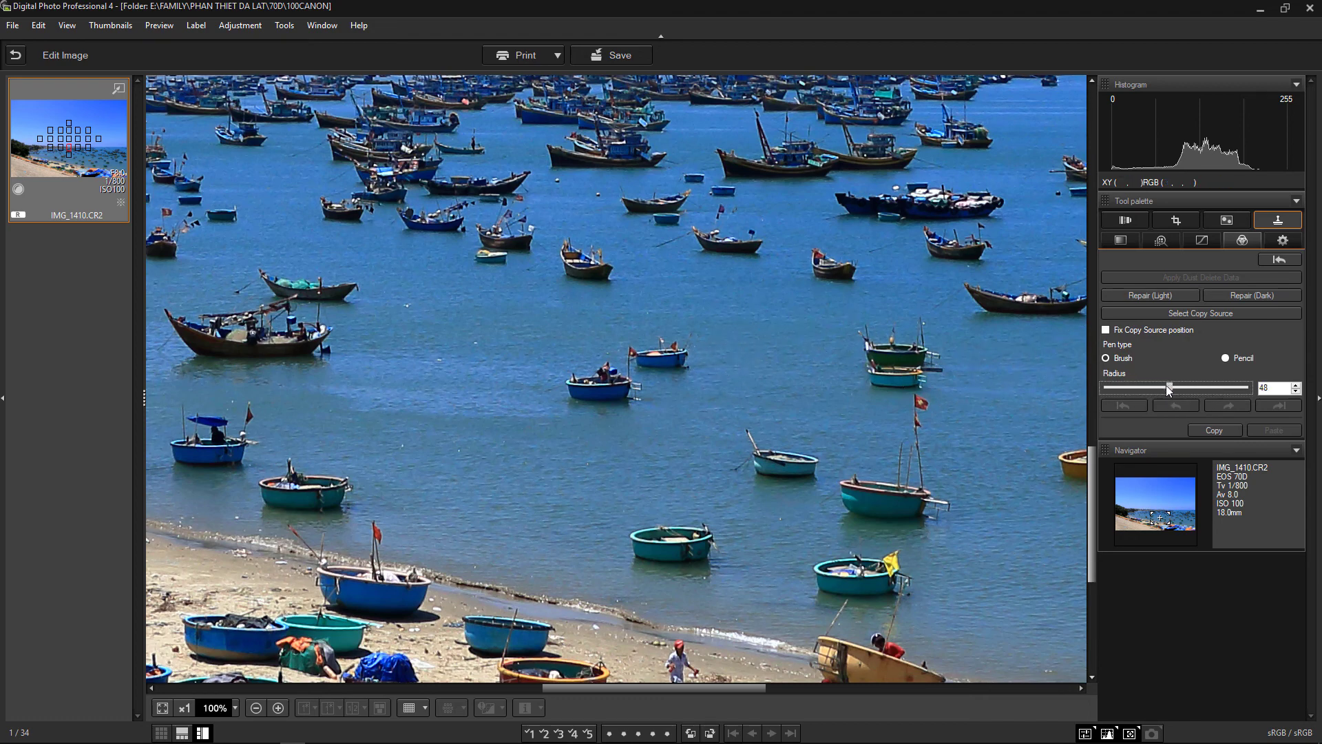
{"action": "mouse_move", "coordinate": [665, 356]}
{"action": "left_mouse_down"}
{"action": "mouse_move", "coordinate": [613, 348]}
{"action": "mouse_move", "coordinate": [596, 375]}
{"action": "mouse_move", "coordinate": [640, 378]}
{"action": "mouse_move", "coordinate": [574, 392]}
{"action": "mouse_move", "coordinate": [569, 378]}
{"action": "mouse_move", "coordinate": [613, 392]}
{"action": "left_mouse_up"}
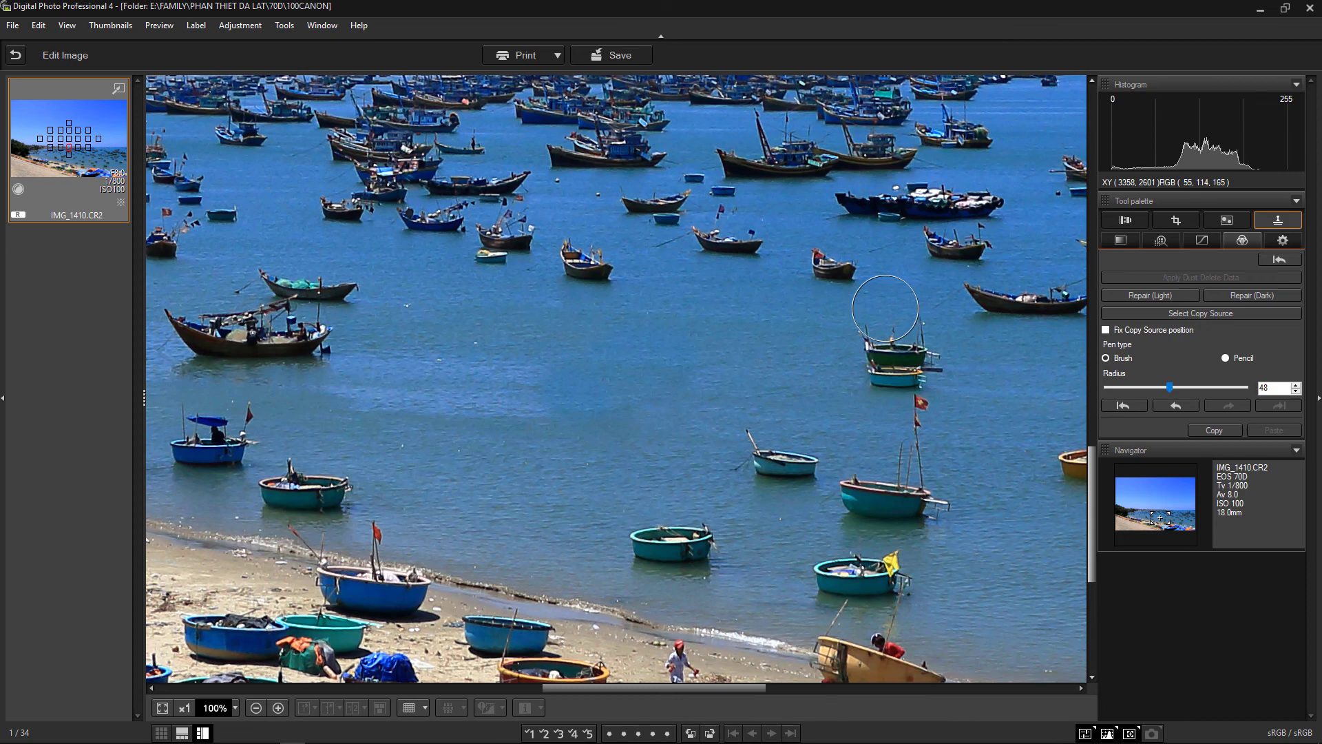
{"action": "mouse_move", "coordinate": [623, 534]}
{"action": "left_mouse_down"}
{"action": "mouse_move", "coordinate": [704, 542]}
{"action": "mouse_move", "coordinate": [693, 528]}
{"action": "mouse_move", "coordinate": [639, 549]}
{"action": "mouse_move", "coordinate": [704, 569]}
{"action": "mouse_move", "coordinate": [699, 533]}
{"action": "mouse_move", "coordinate": [673, 531]}
{"action": "left_mouse_up"}
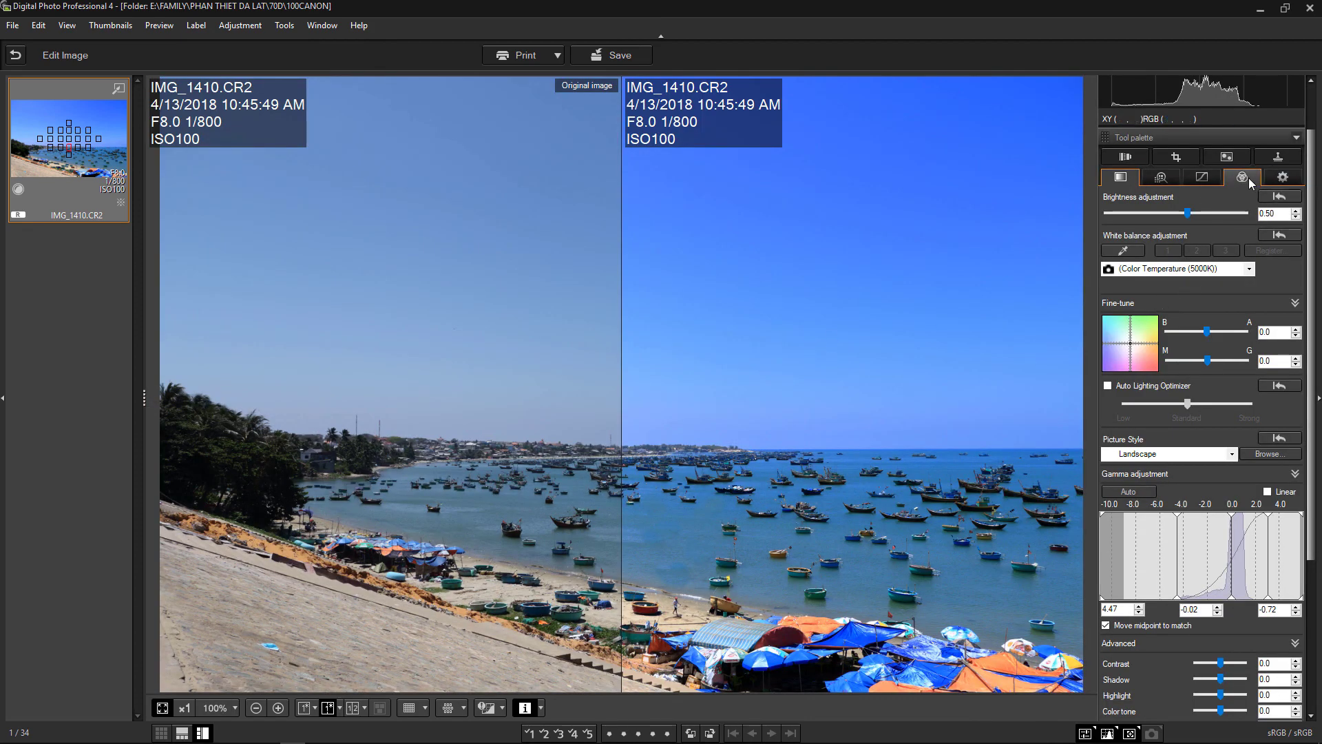
- Open the color adjustment settings while the photo is compared with the original image
{"action": "left_click", "coordinate": [1249, 178]}
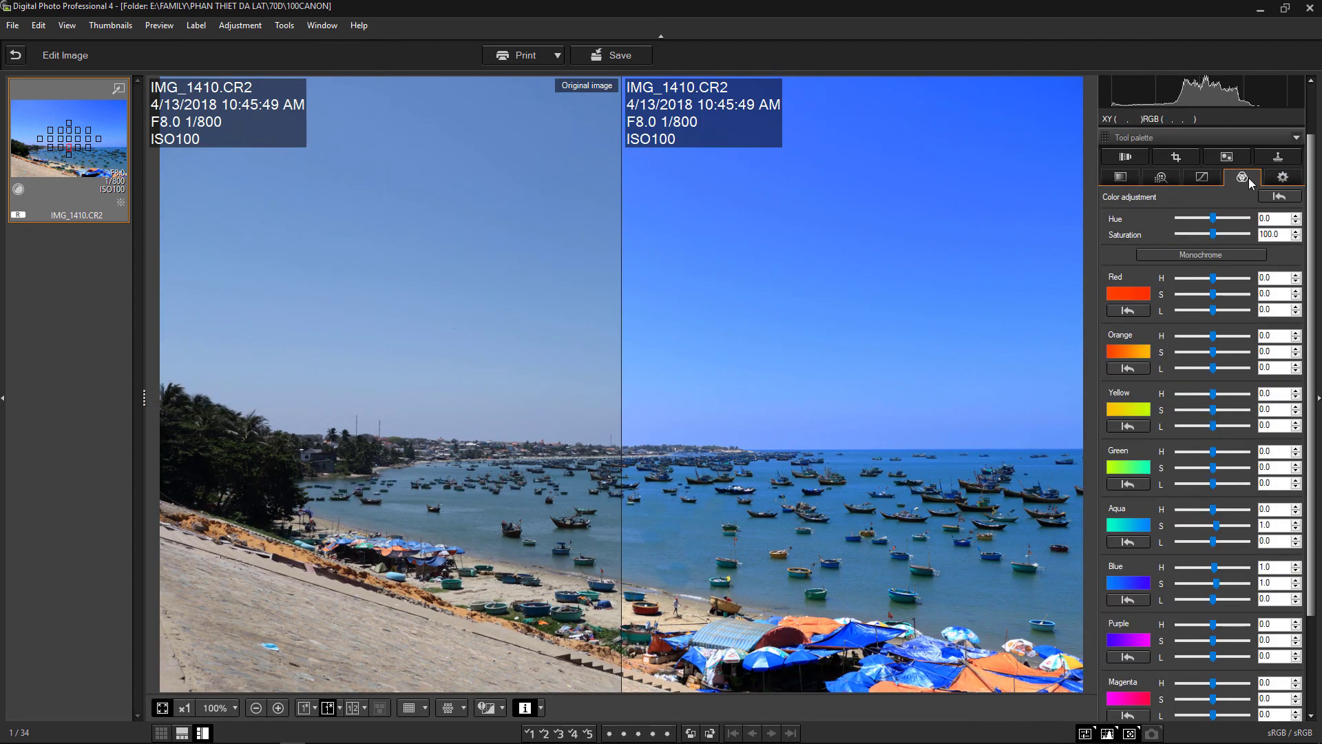